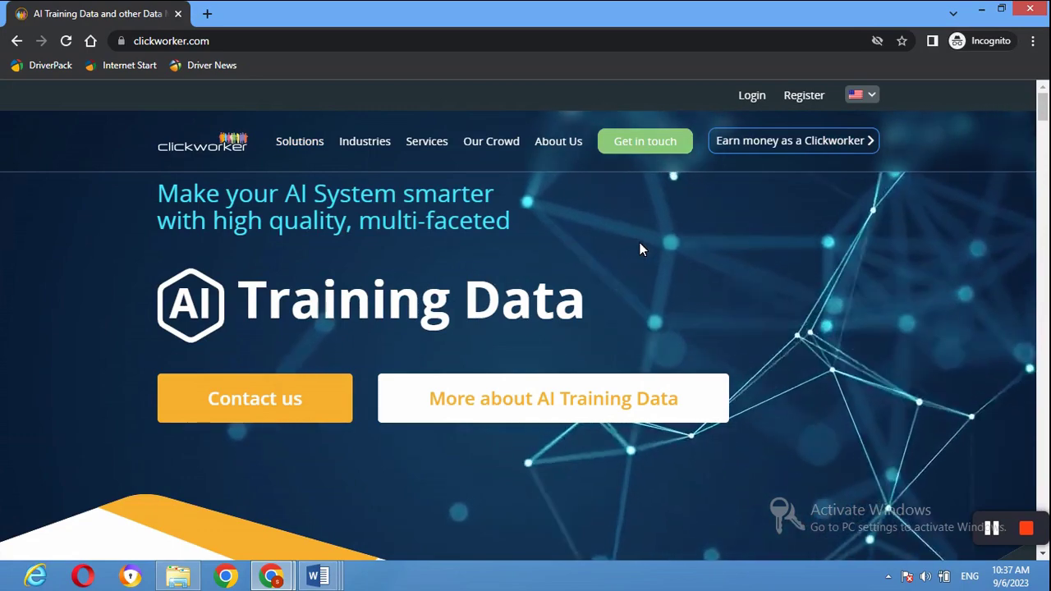
Scroll the homepage past Why us and the blog posts down to Explore clickworker
scroll(641, 246, "down", 5)
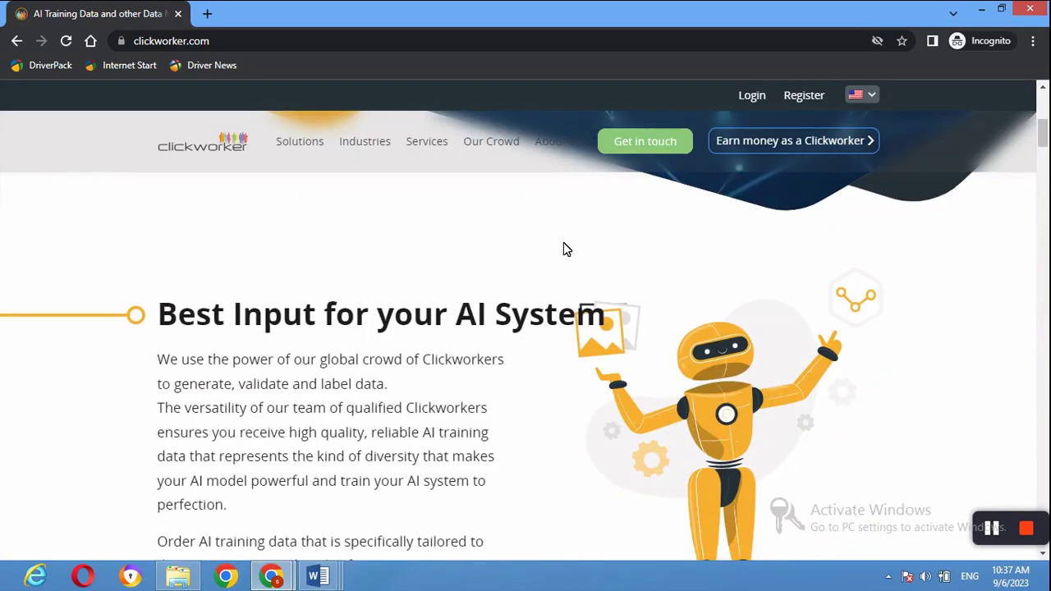
scroll(563, 248, "down", 10)
scroll(563, 244, "down", 4)
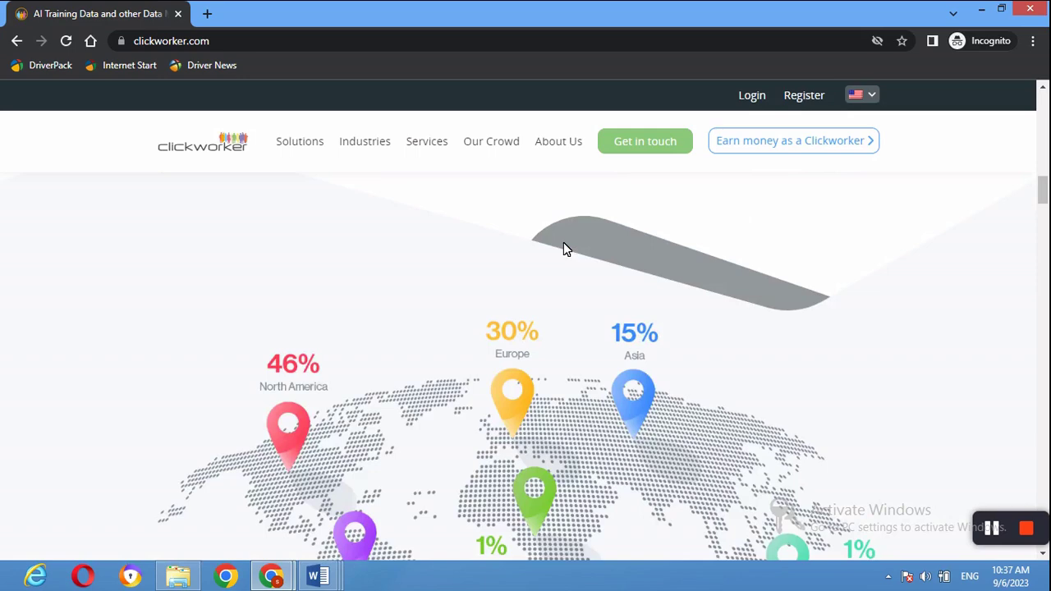
scroll(564, 244, "up", 5)
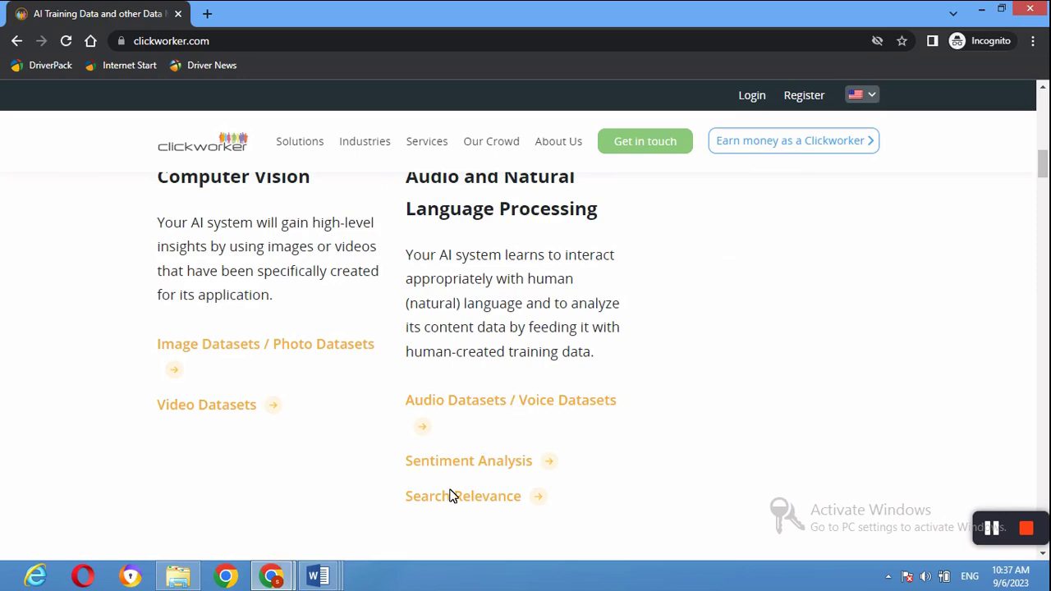
scroll(580, 370, "down", 5)
scroll(622, 335, "down", 10)
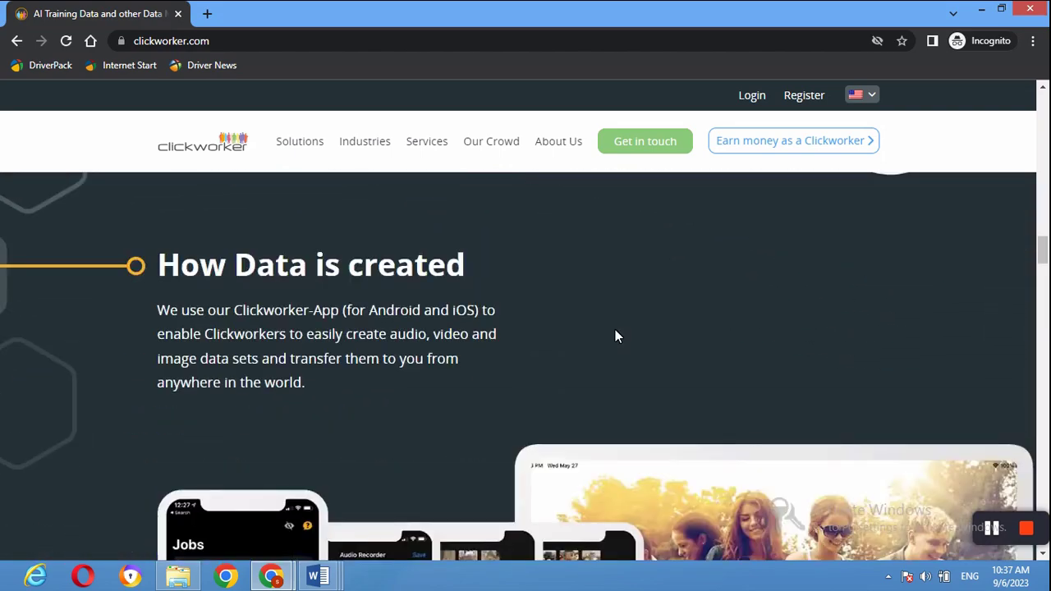
scroll(617, 331, "down", 10)
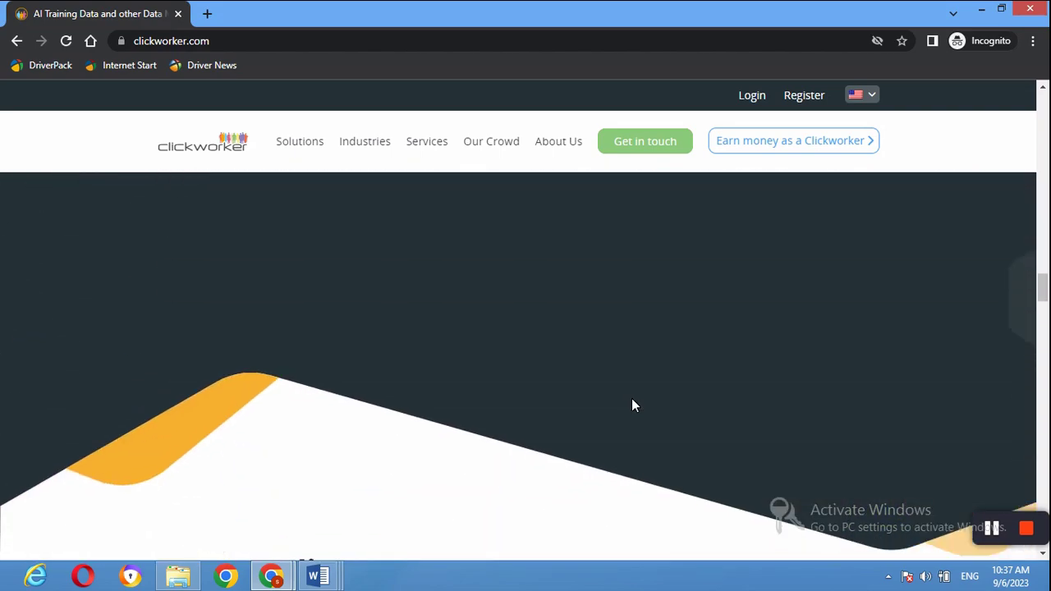
scroll(631, 405, "down", 10)
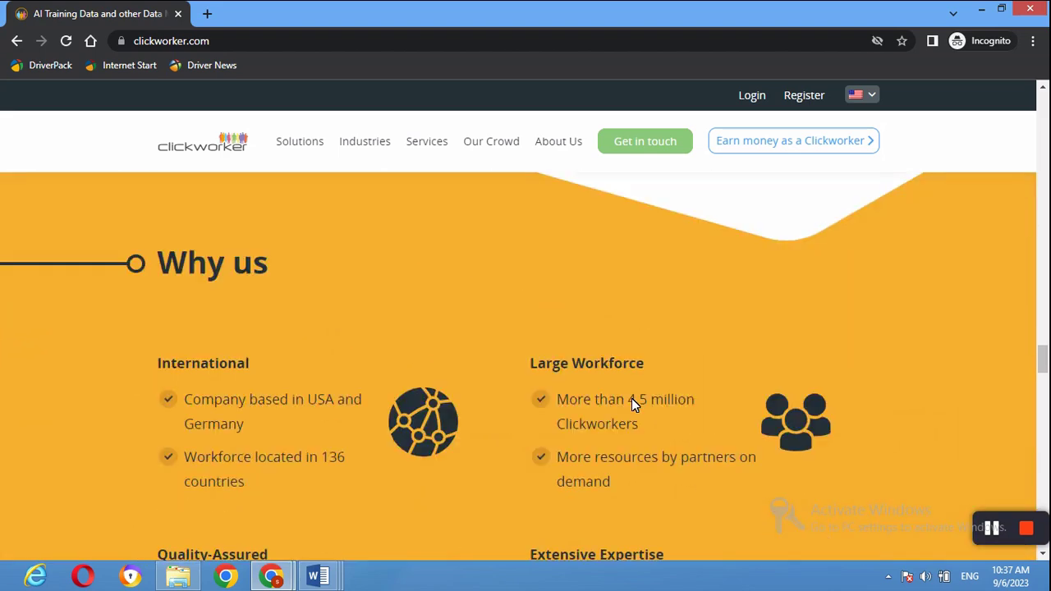
scroll(631, 402, "down", 6)
scroll(631, 402, "up", 3)
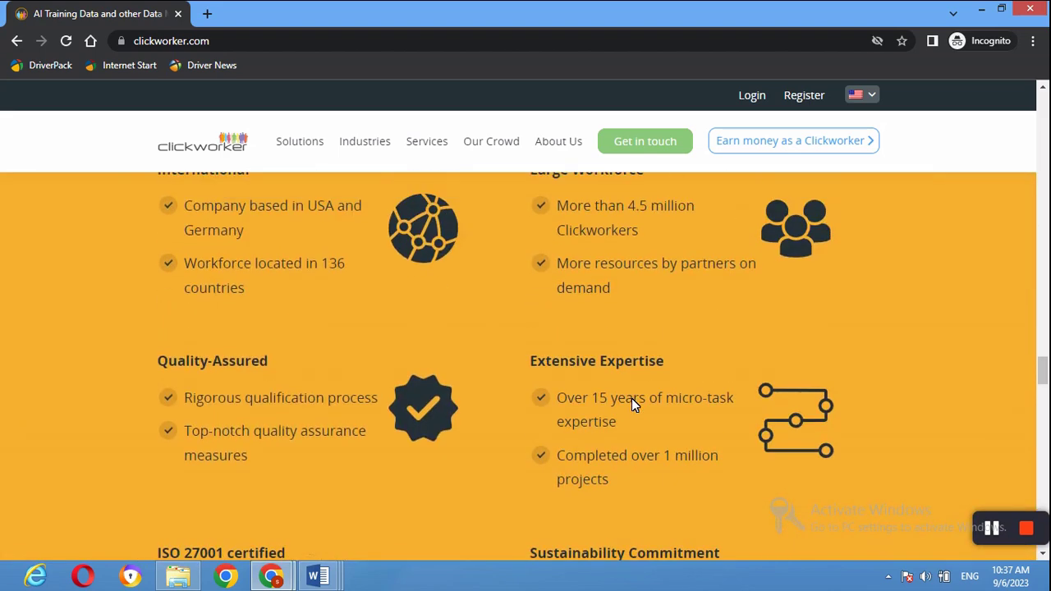
scroll(632, 402, "up", 2)
scroll(632, 403, "down", 1)
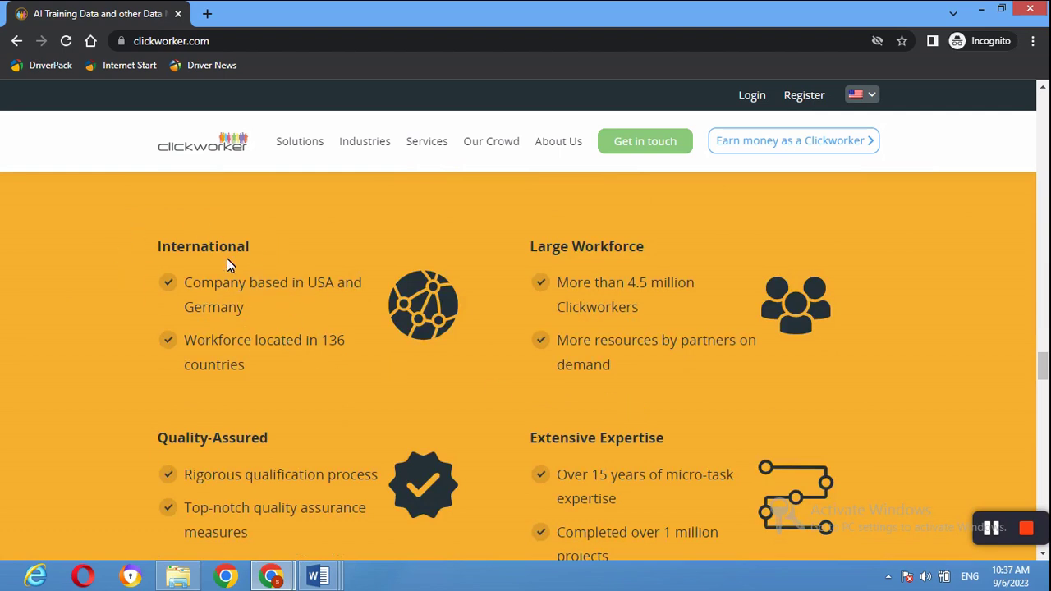
scroll(394, 292, "down", 4)
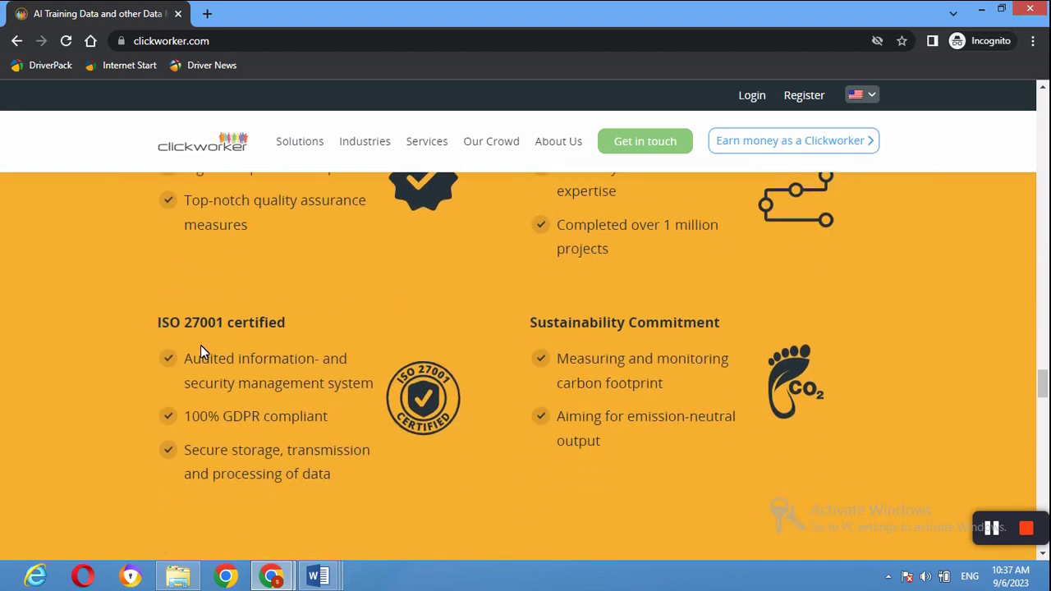
scroll(354, 303, "down", 12)
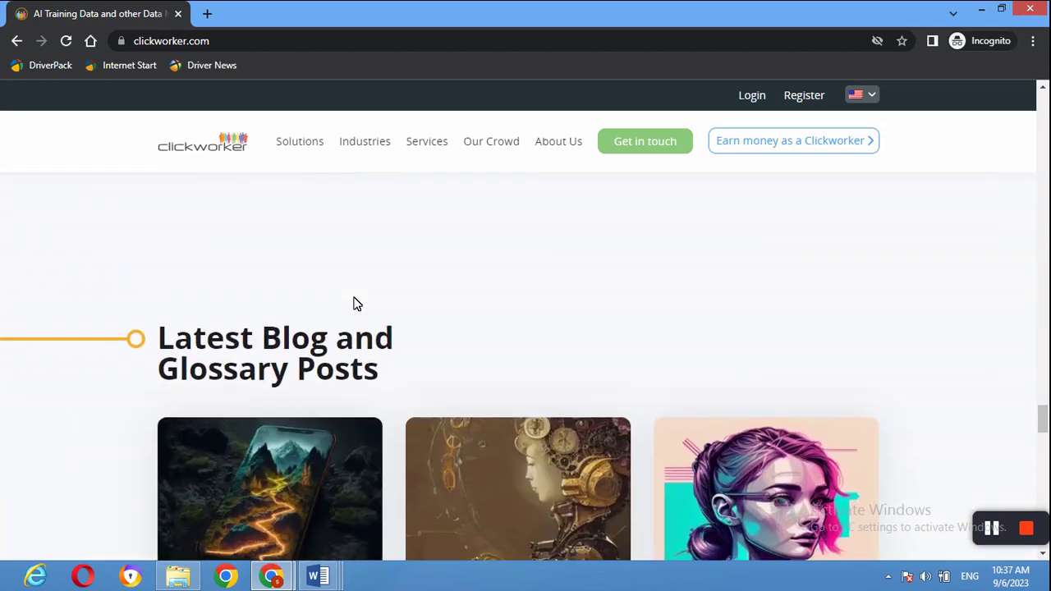
scroll(354, 304, "down", 12)
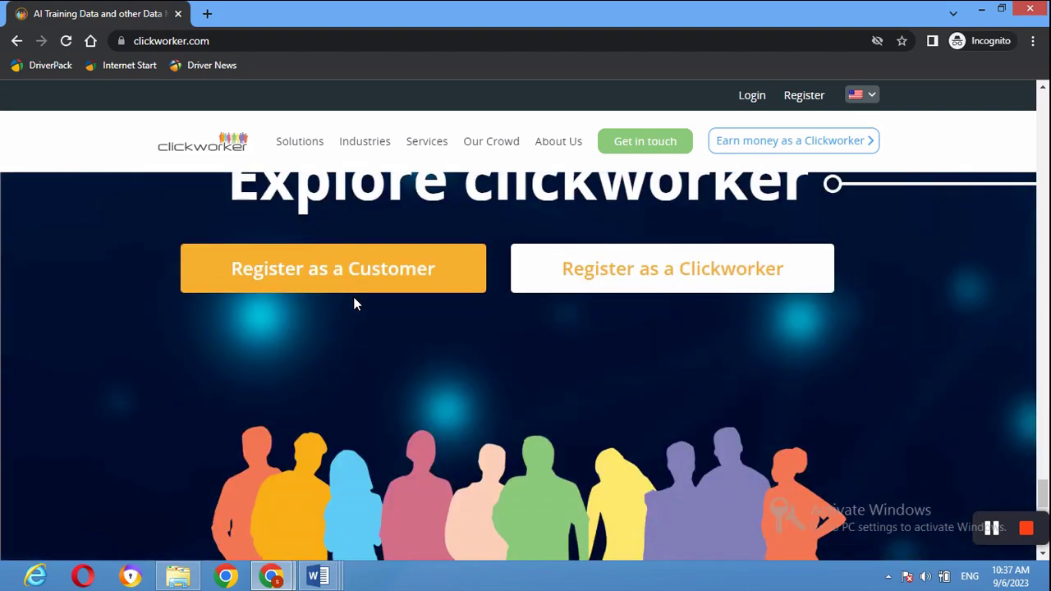
scroll(354, 302, "up", 2)
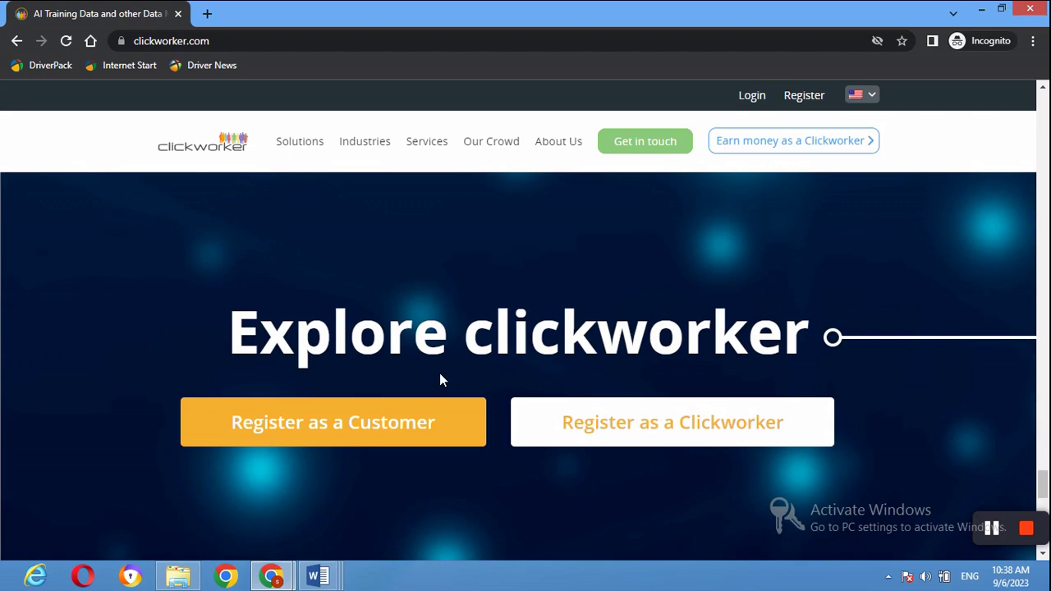
scroll(441, 378, "down", 2)
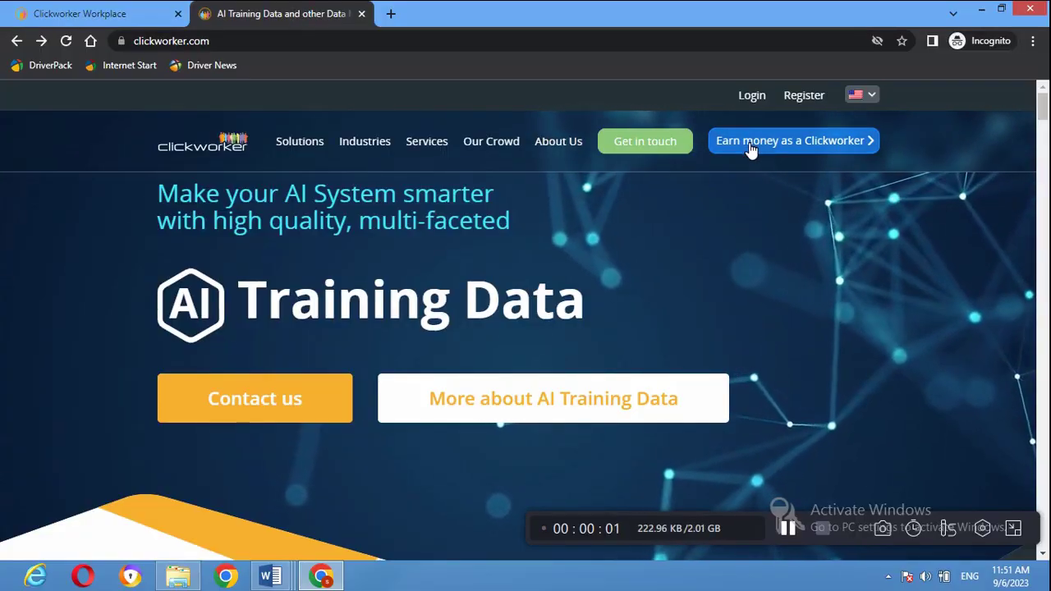
Go to the 'Earn money as a Clickworker' page and scroll down to Signup
left_click(798, 144)
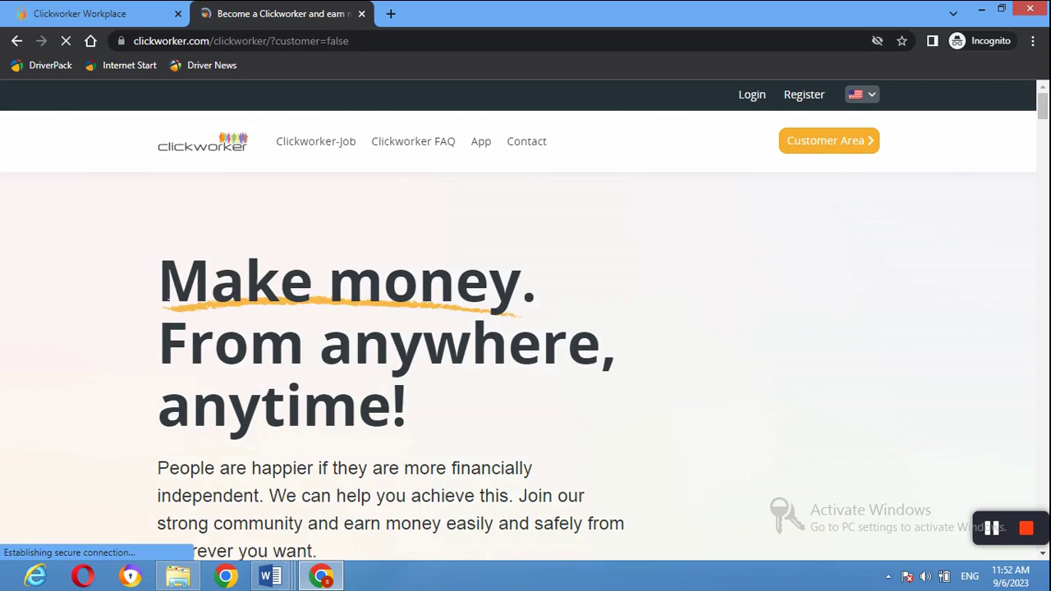
scroll(428, 297, "down", 4)
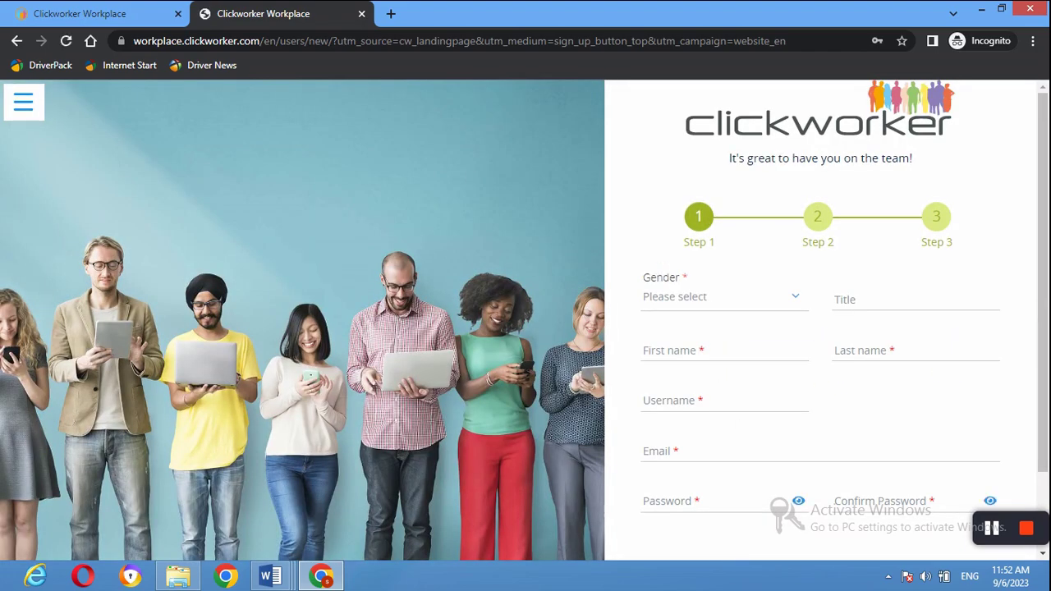
Submit step 1 with gender Female, title, full name, username, e-mail and matching passwords
scroll(863, 320, "down", 2)
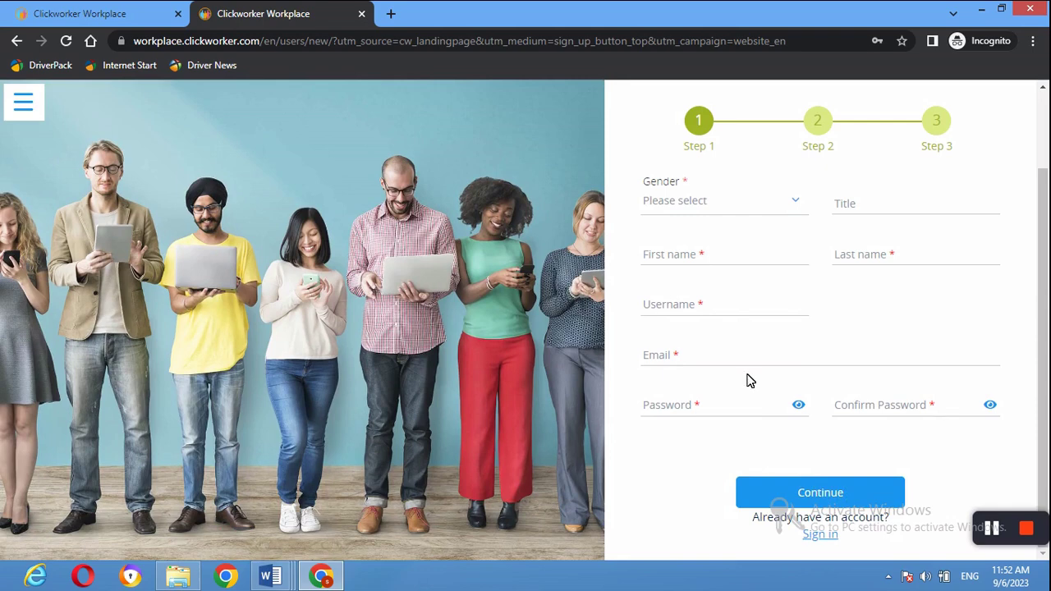
scroll(747, 377, "up", 2)
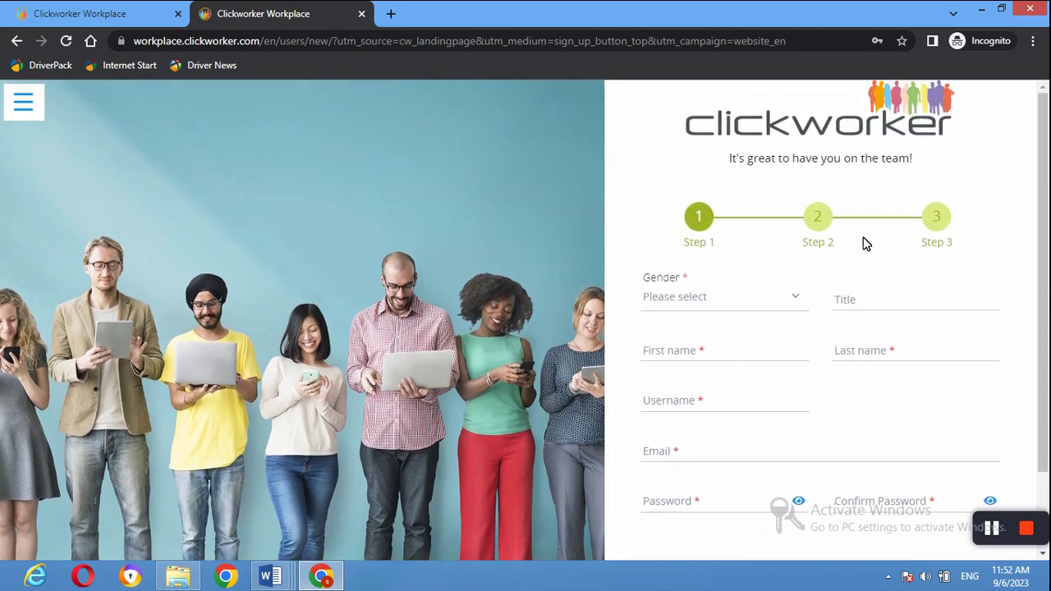
scroll(748, 332, "down", 2)
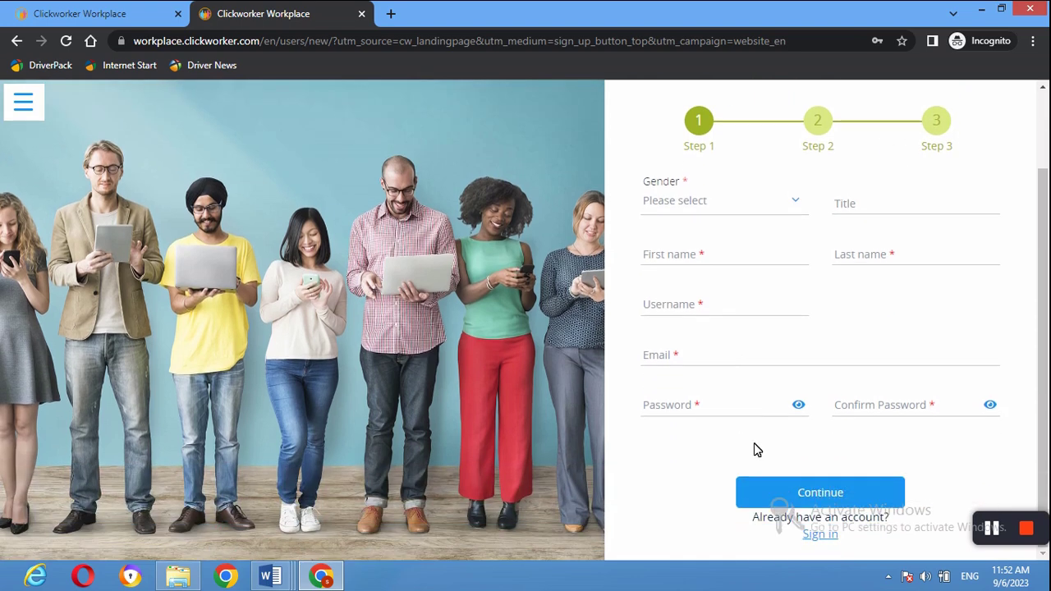
scroll(756, 449, "up", 2)
scroll(759, 287, "down", 1)
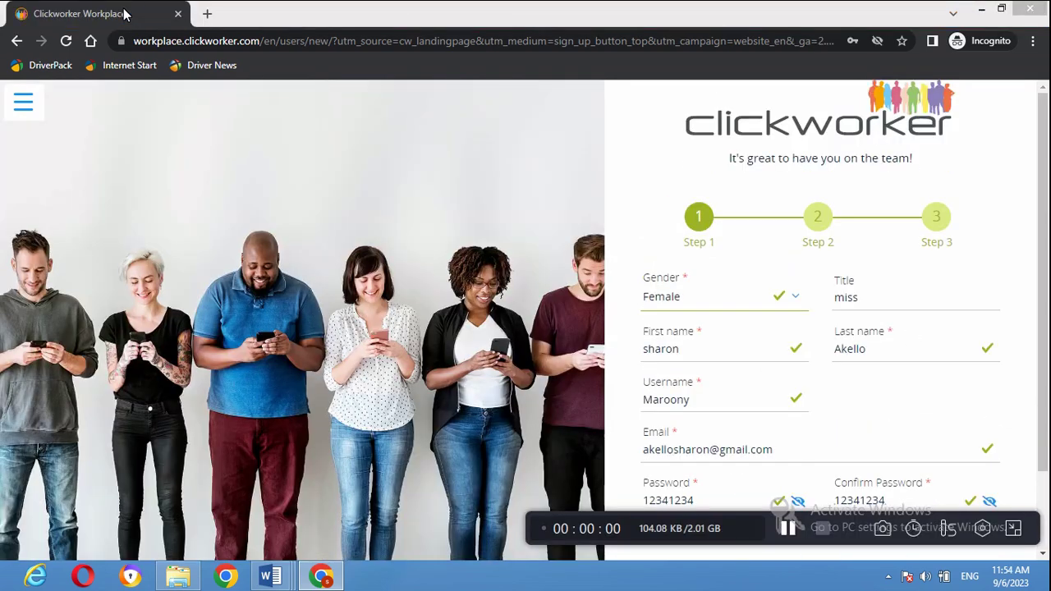
left_click(125, 14)
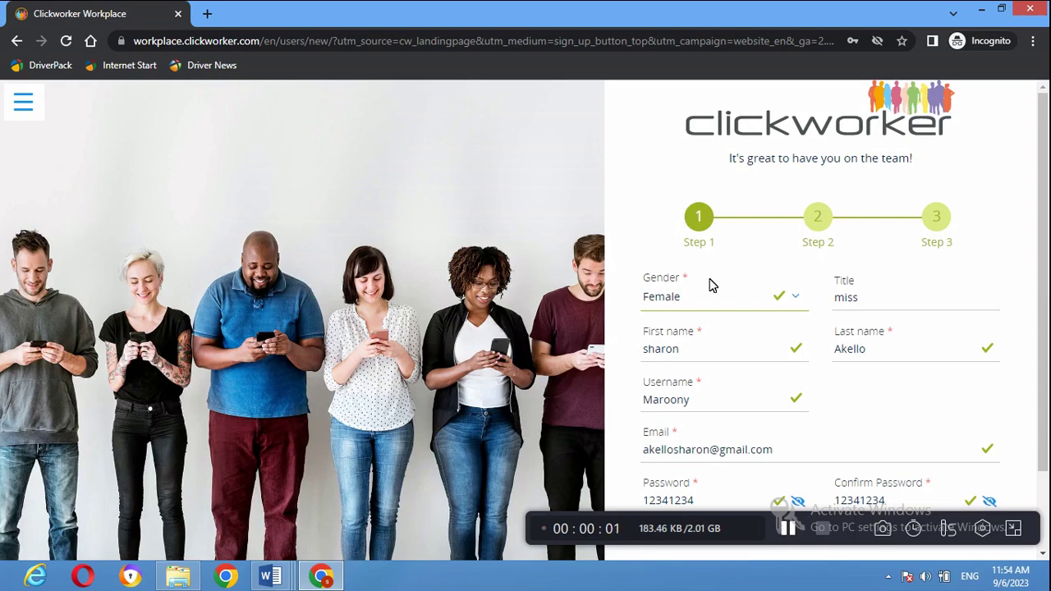
scroll(862, 295, "down", 1)
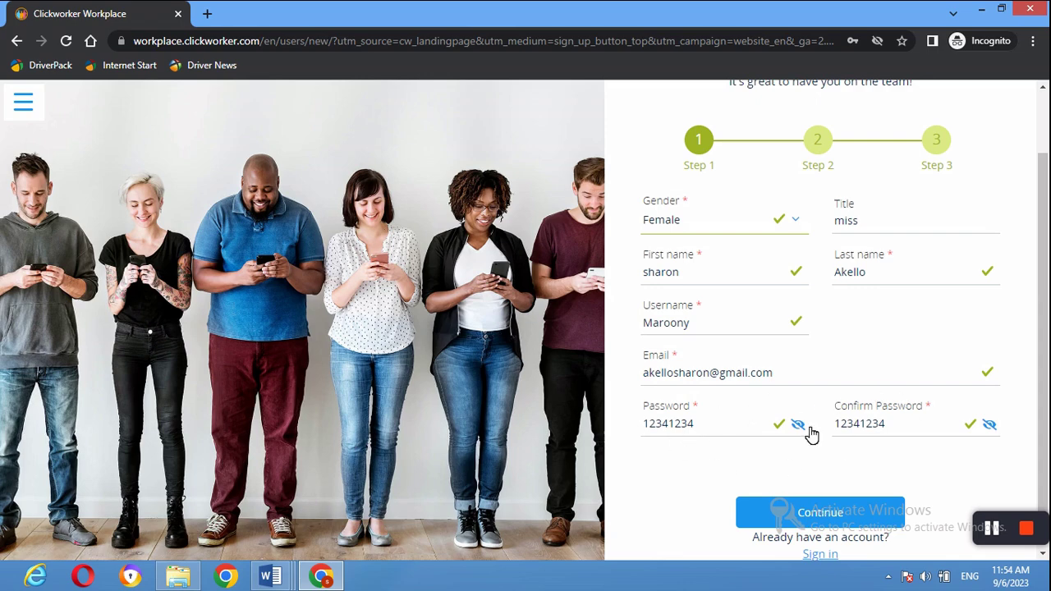
left_click(830, 515)
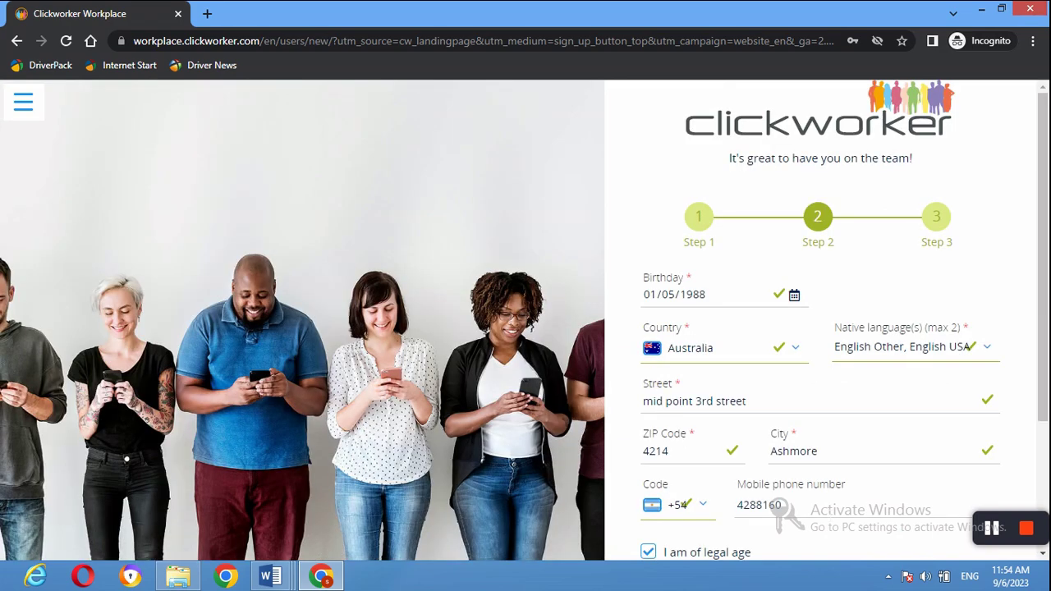
Check the step 2 birthday, address and agreement details, then continue to step 3
scroll(784, 515, "down", 2)
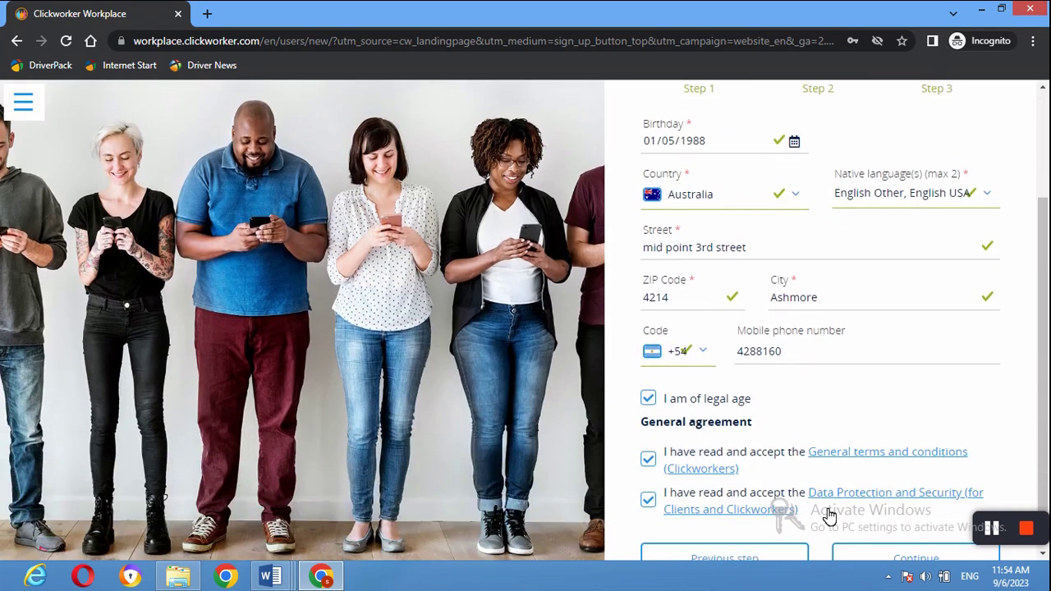
scroll(830, 515, "up", 2)
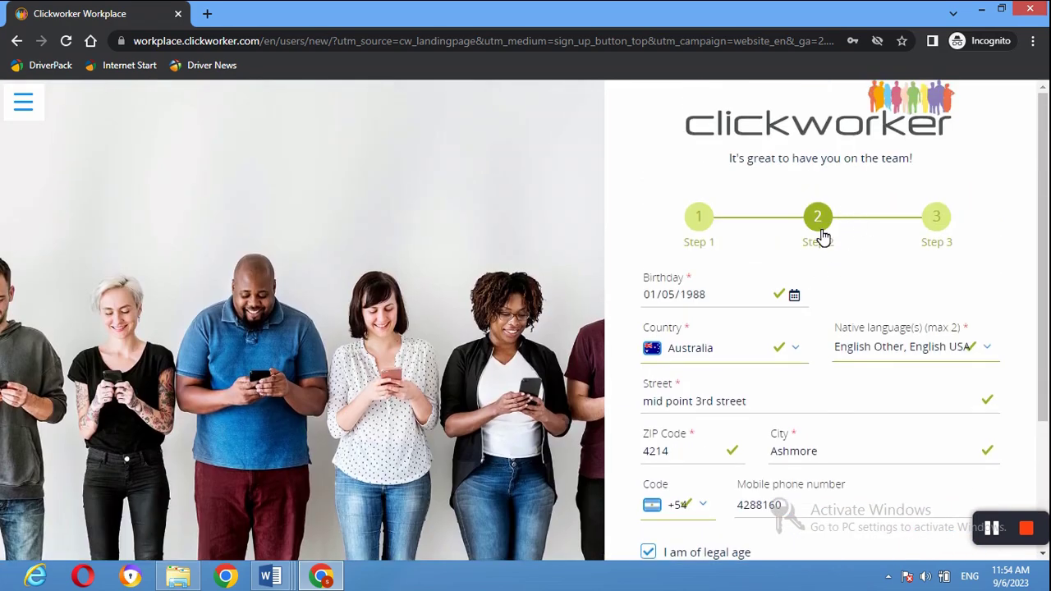
scroll(830, 295, "down", 1)
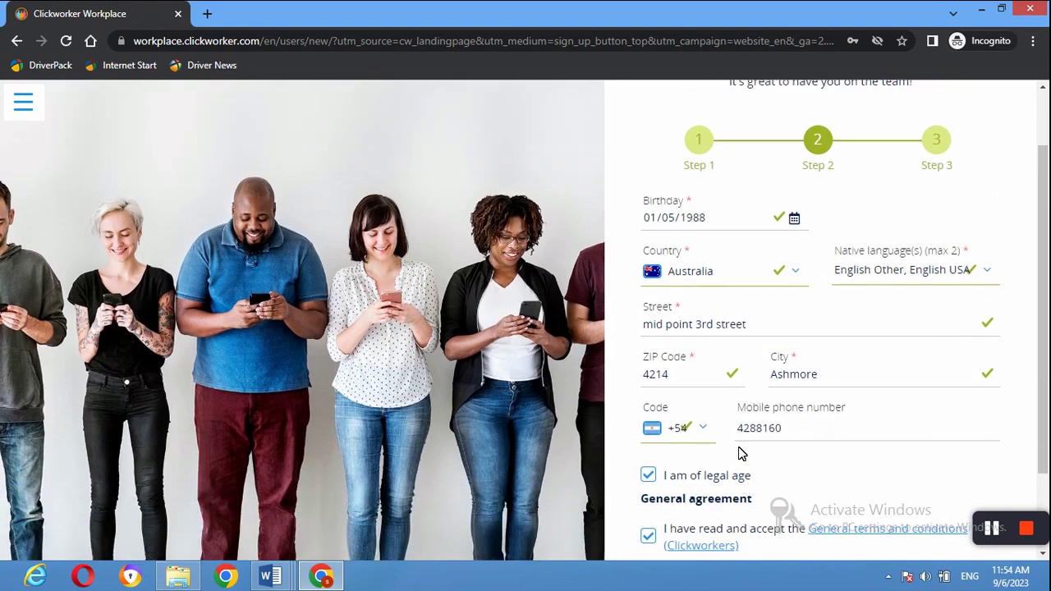
scroll(851, 338, "down", 1)
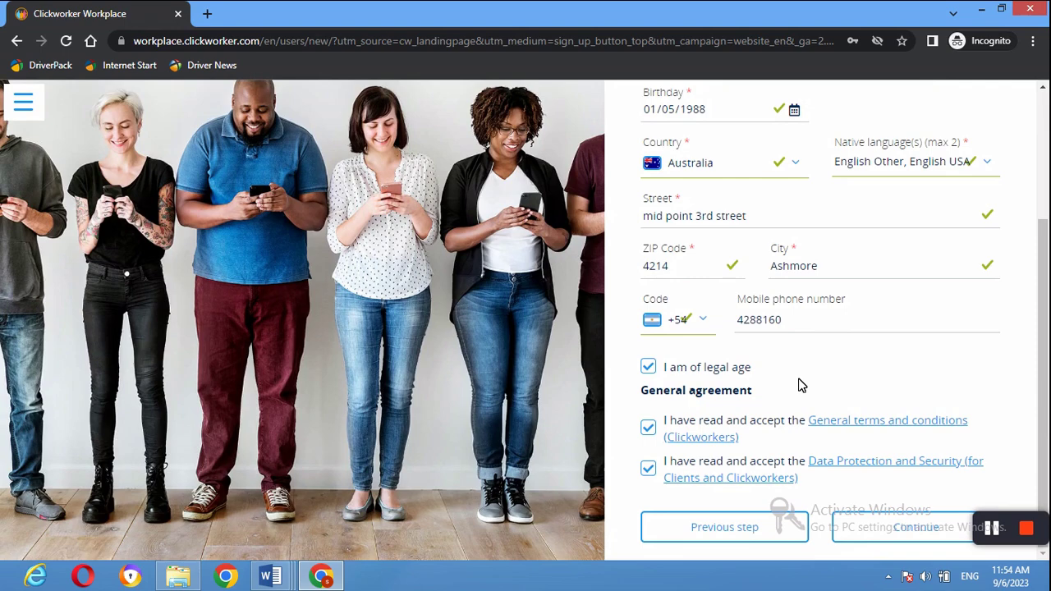
scroll(801, 386, "up", 1)
scroll(800, 386, "down", 1)
scroll(800, 386, "up", 2)
scroll(800, 386, "down", 1)
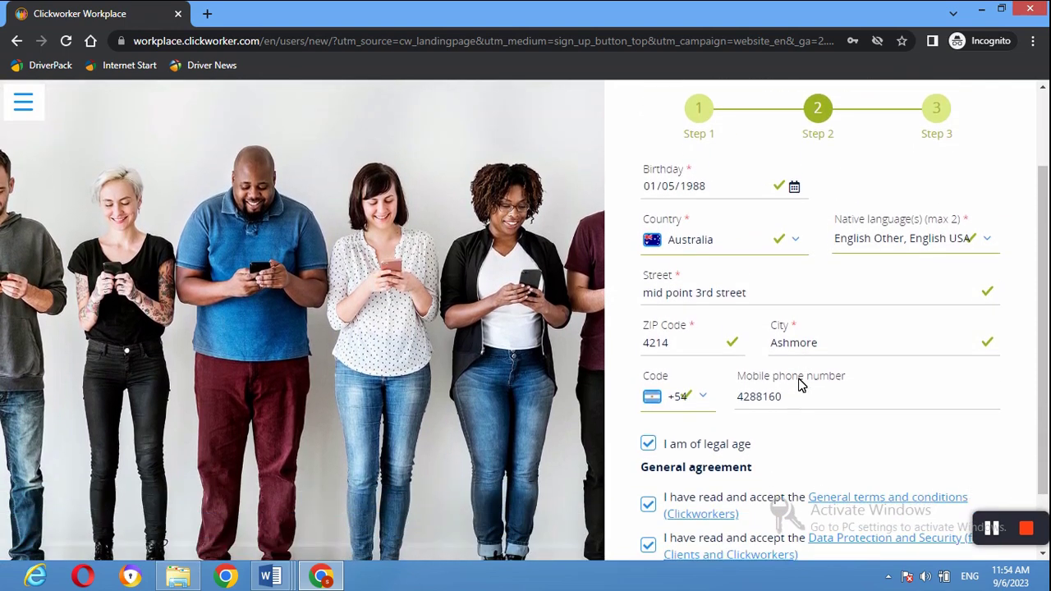
scroll(821, 370, "down", 1)
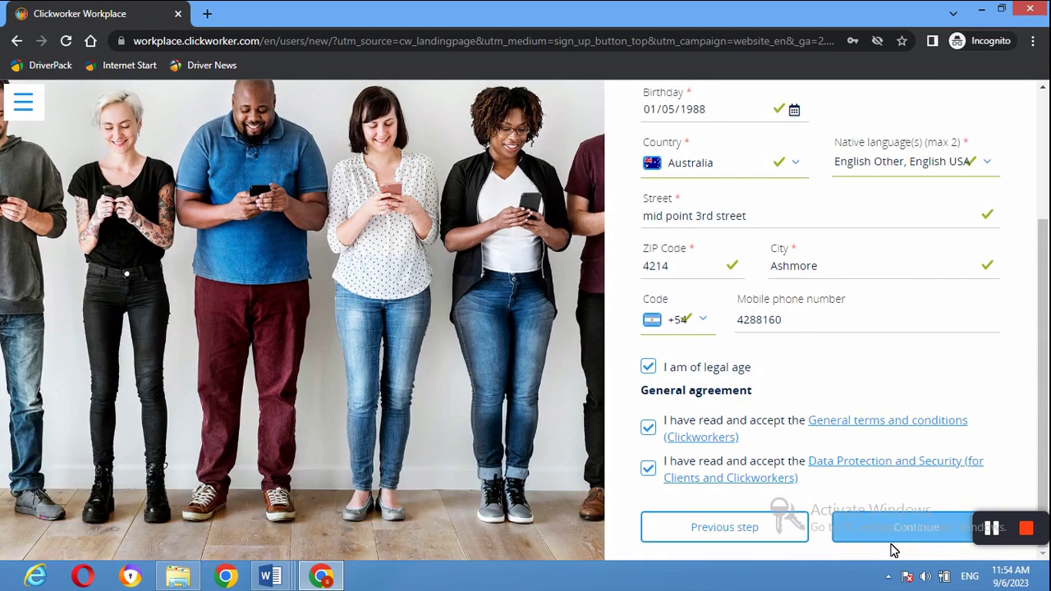
left_click(939, 535)
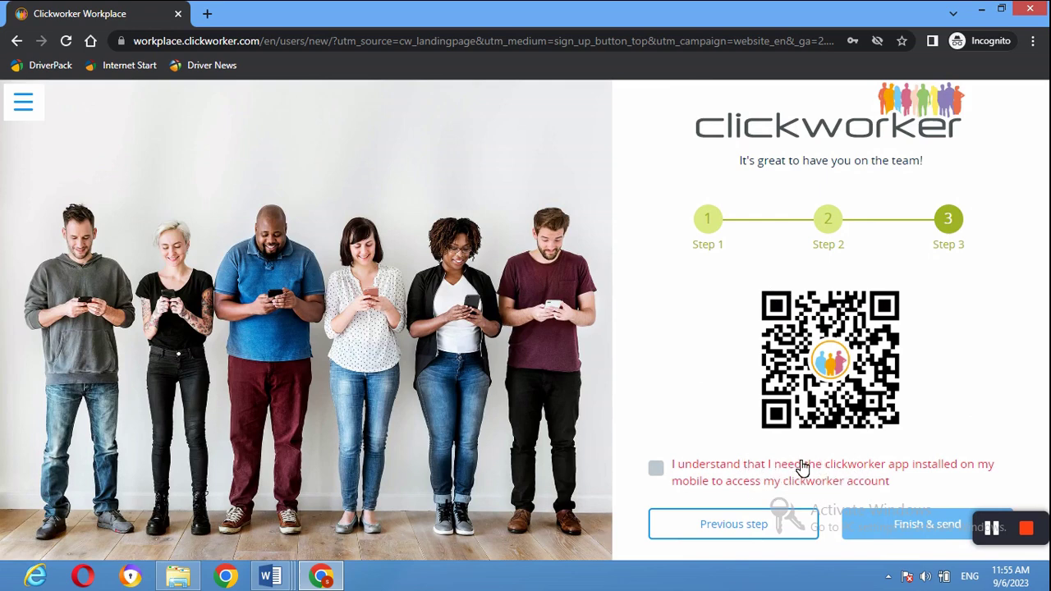
Tick 'I understand that I need the clickworker app' to finish registration
left_click(656, 469)
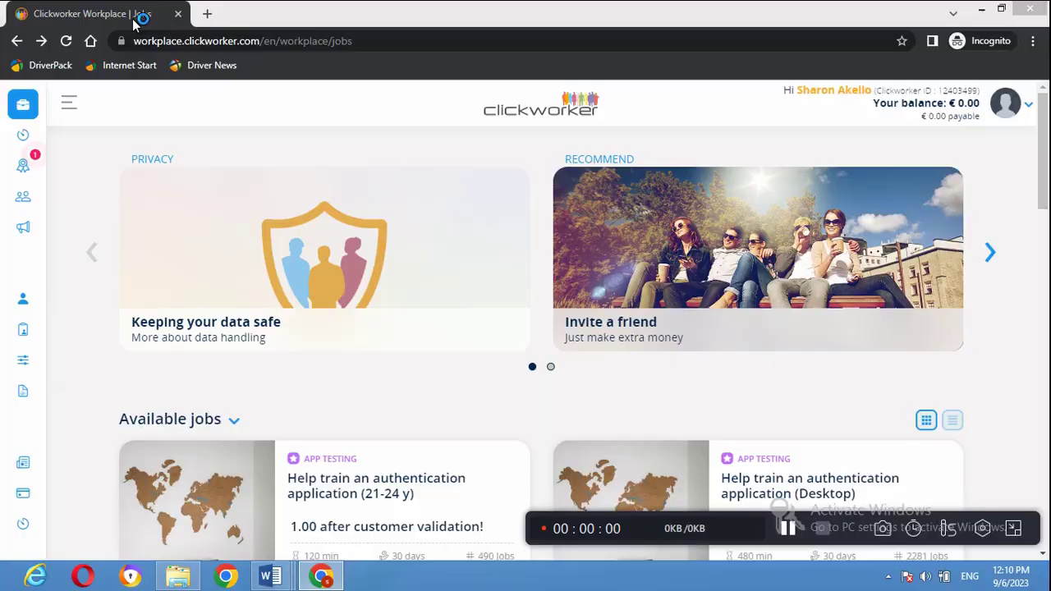
left_click(134, 16)
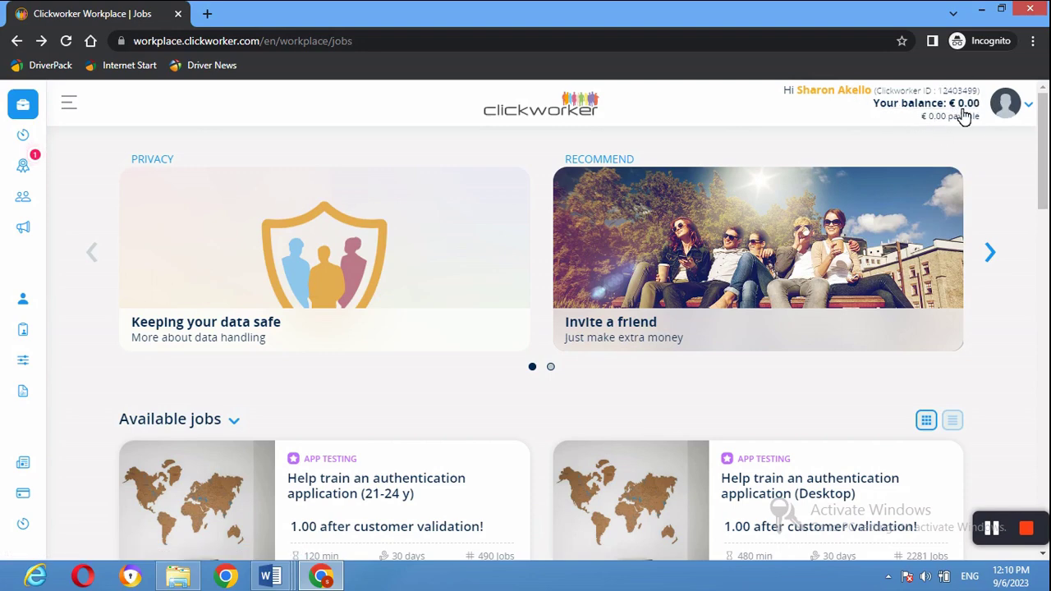
mouse_move(6, 223)
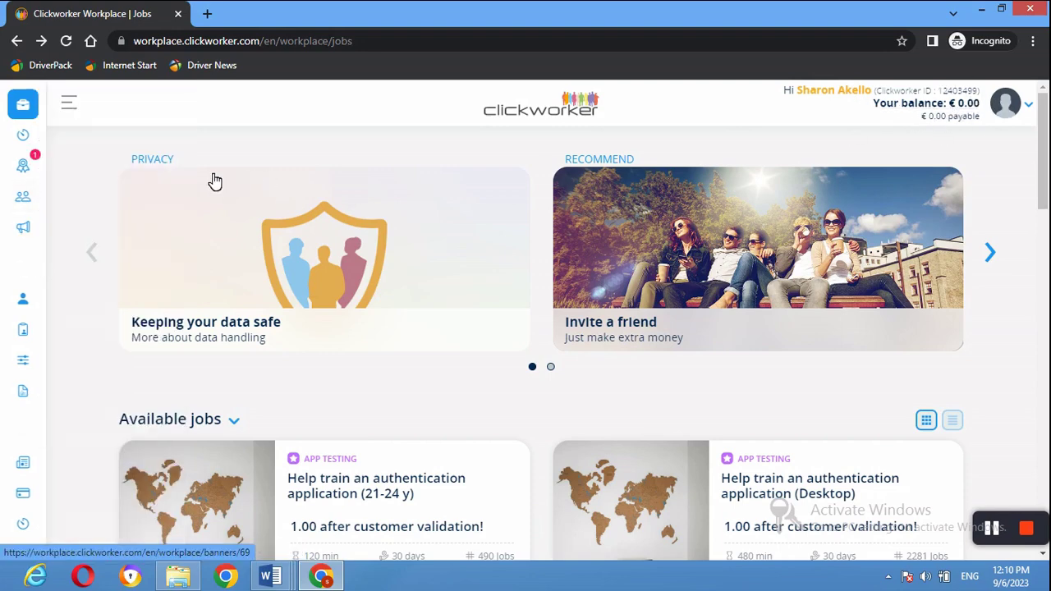
mouse_move(2, 166)
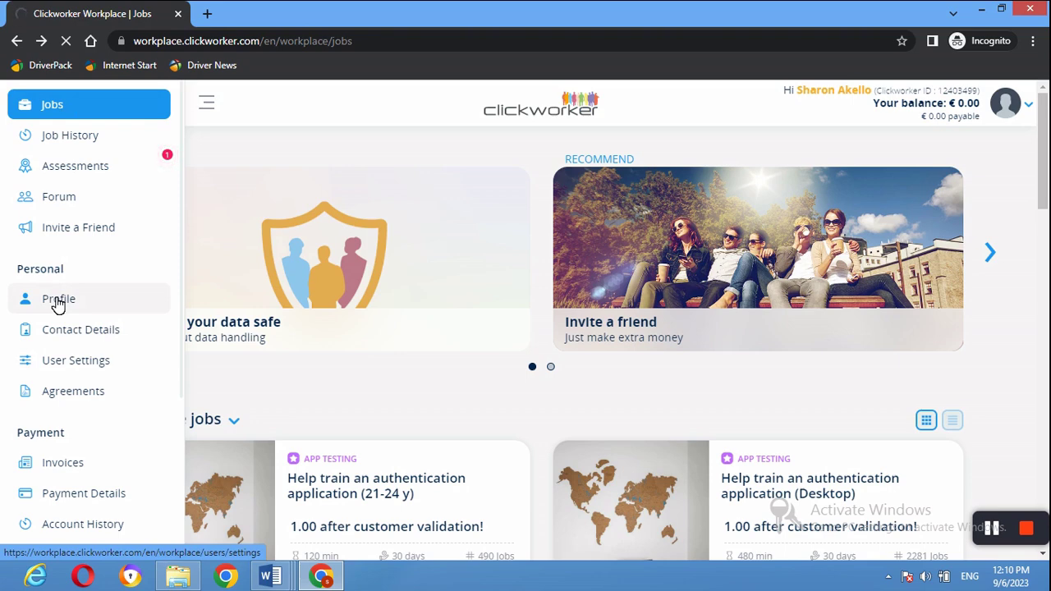
Open Profile under Personal and browse the empty About me, Highest degree and Profession cards
left_click(57, 301)
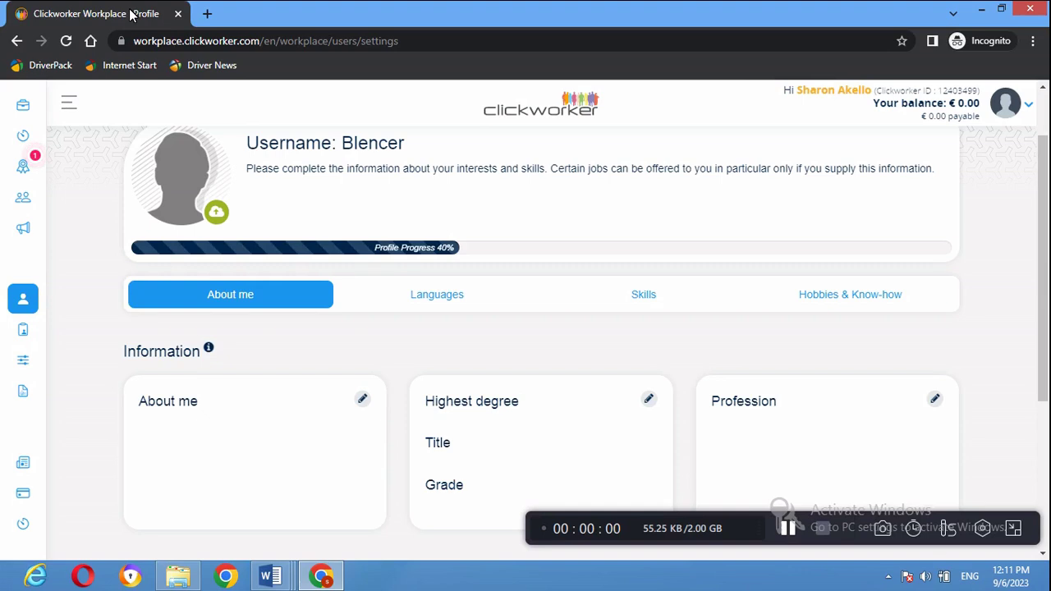
mouse_move(42, 305)
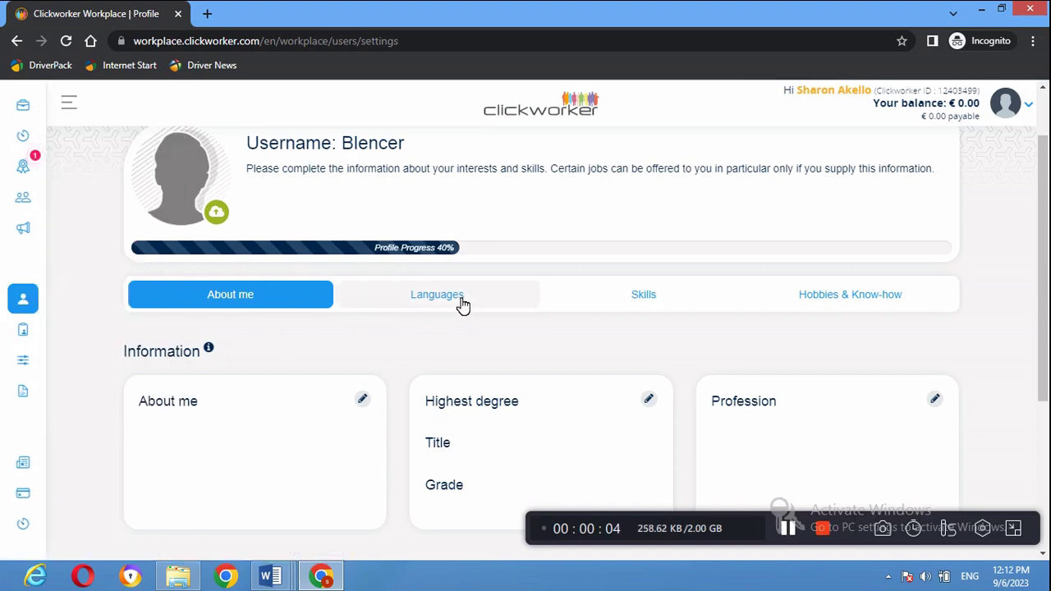
scroll(460, 302, "down", 1)
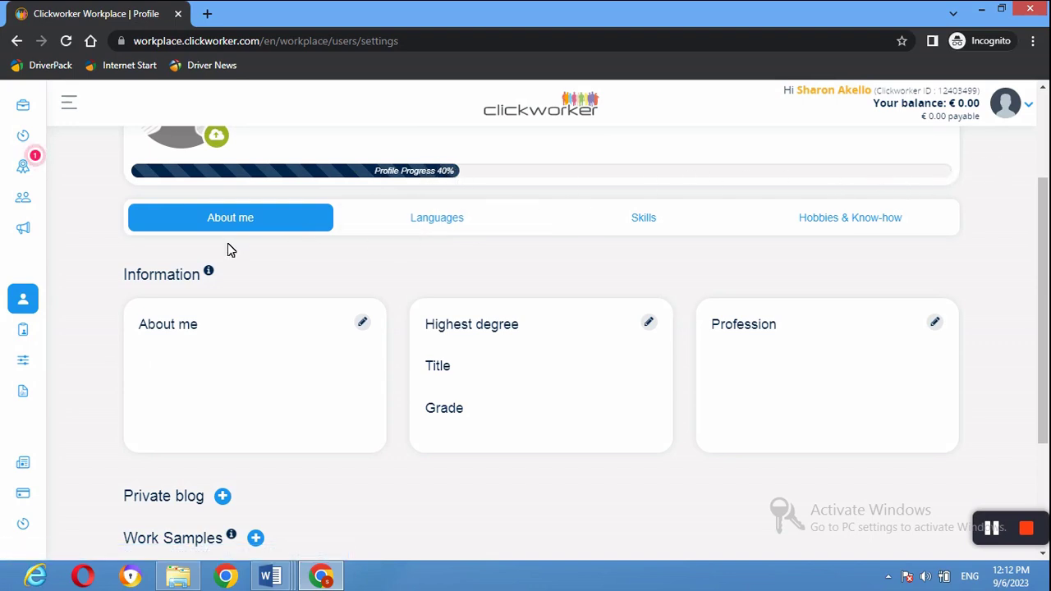
scroll(228, 250, "down", 1)
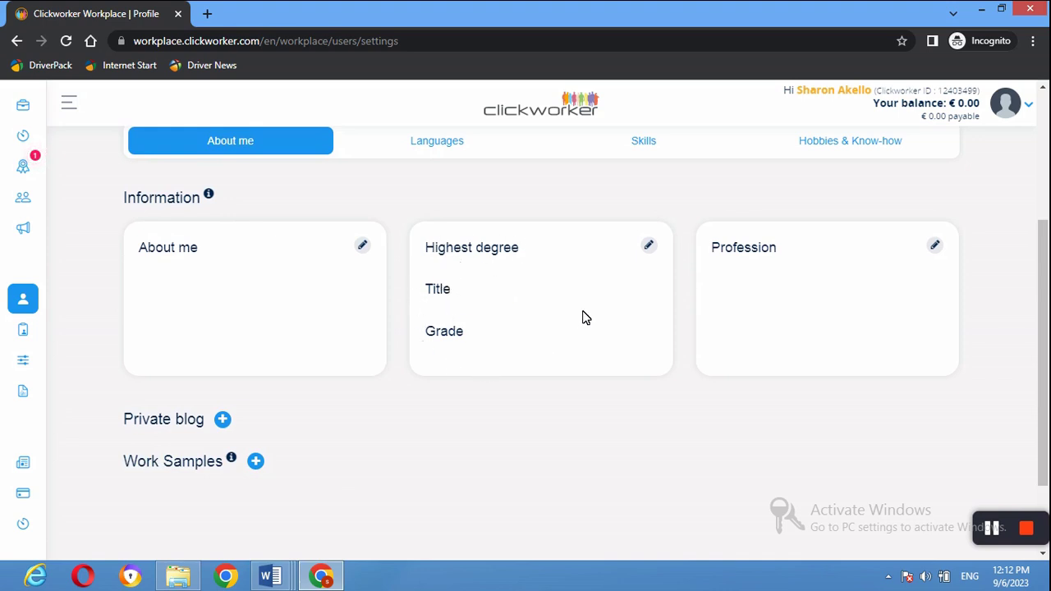
scroll(585, 317, "up", 1)
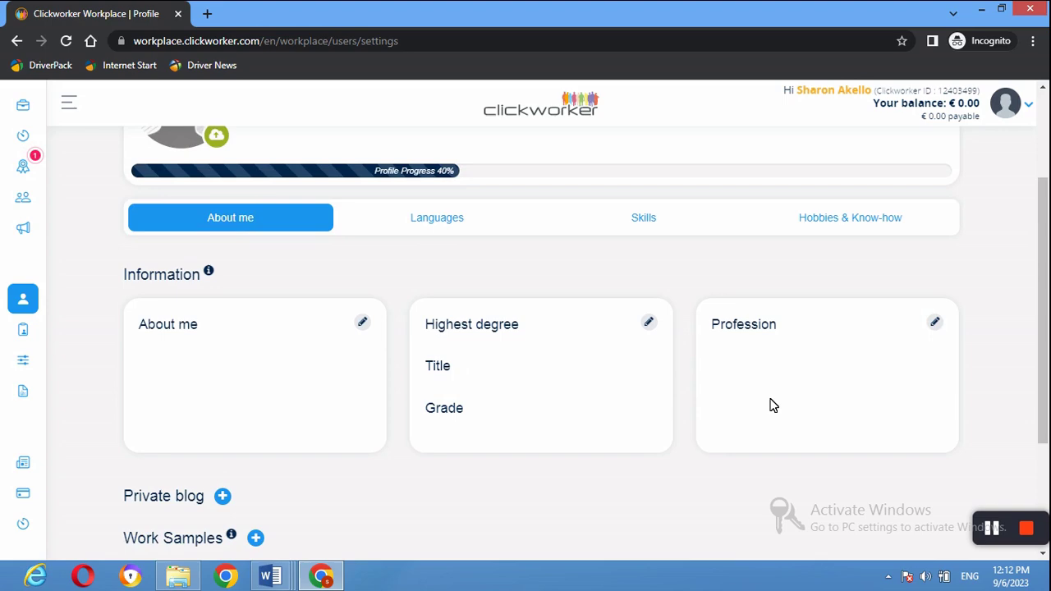
Show the Languages tab and scroll through the English and Swahili language table
left_click(439, 227)
scroll(432, 312, "down", 3)
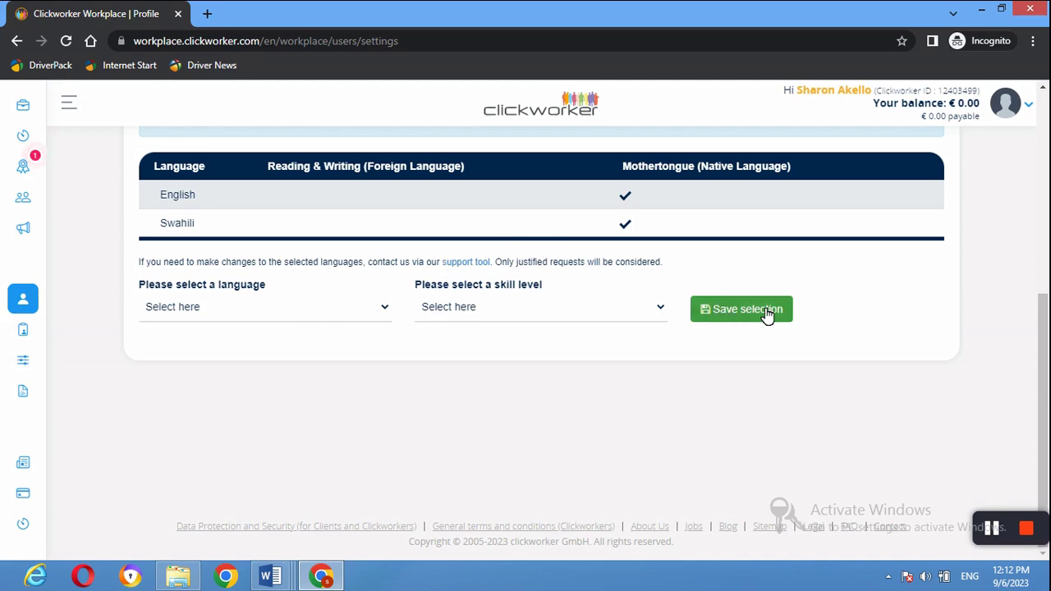
scroll(548, 319, "up", 1)
scroll(548, 319, "up", 5)
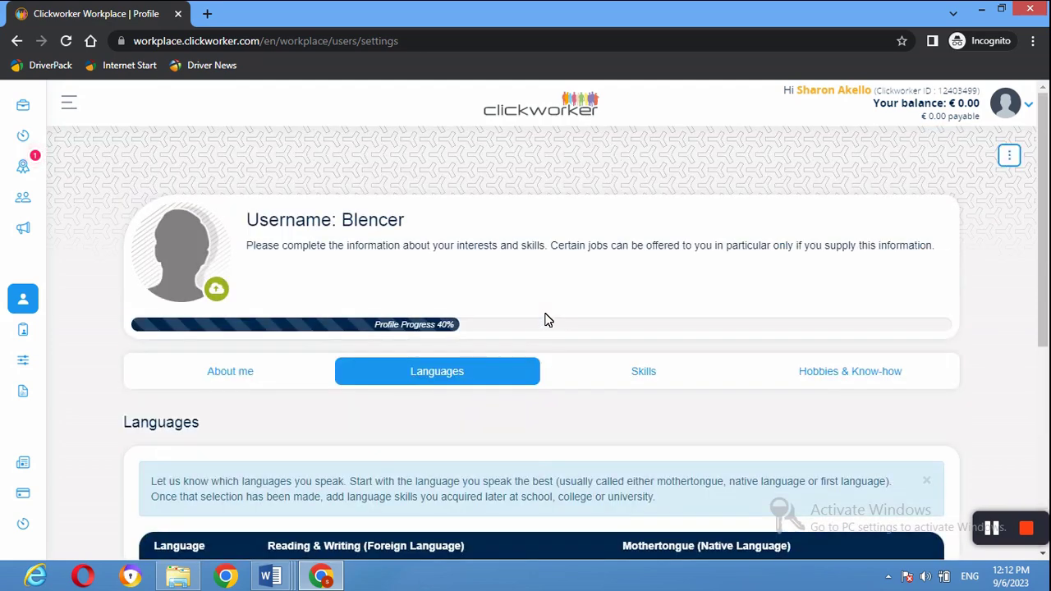
scroll(511, 383, "down", 1)
scroll(512, 382, "up", 1)
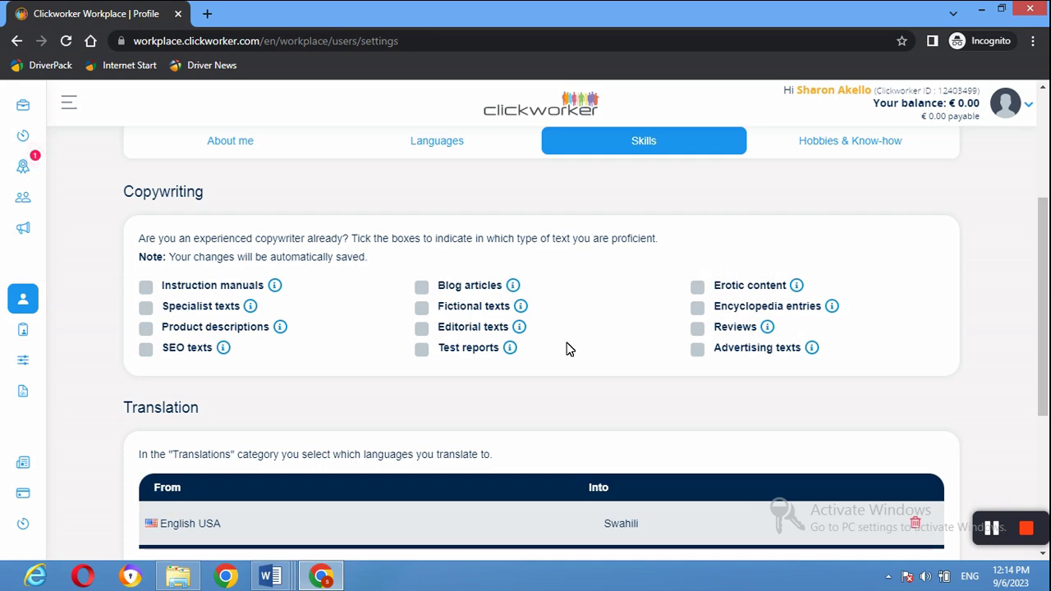
scroll(616, 318, "down", 1)
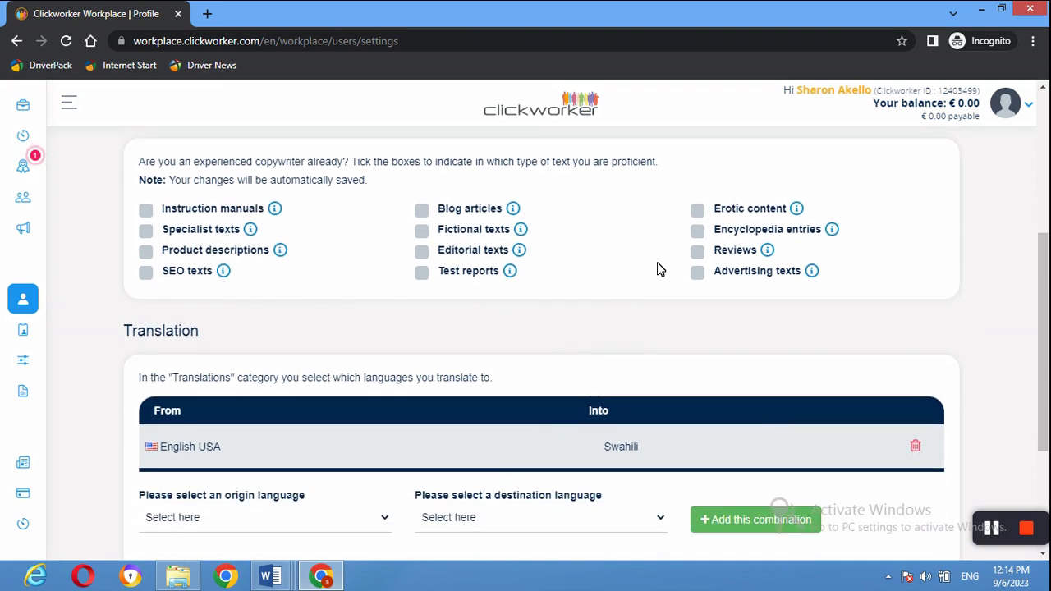
scroll(657, 269, "down", 2)
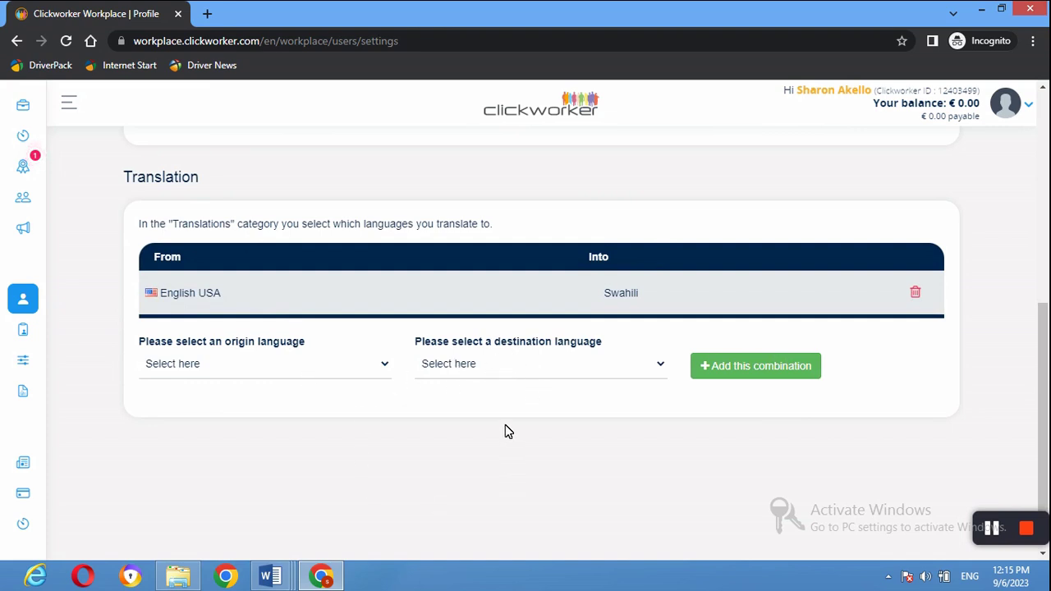
scroll(507, 435, "up", 3)
scroll(507, 431, "down", 2)
scroll(510, 431, "down", 1)
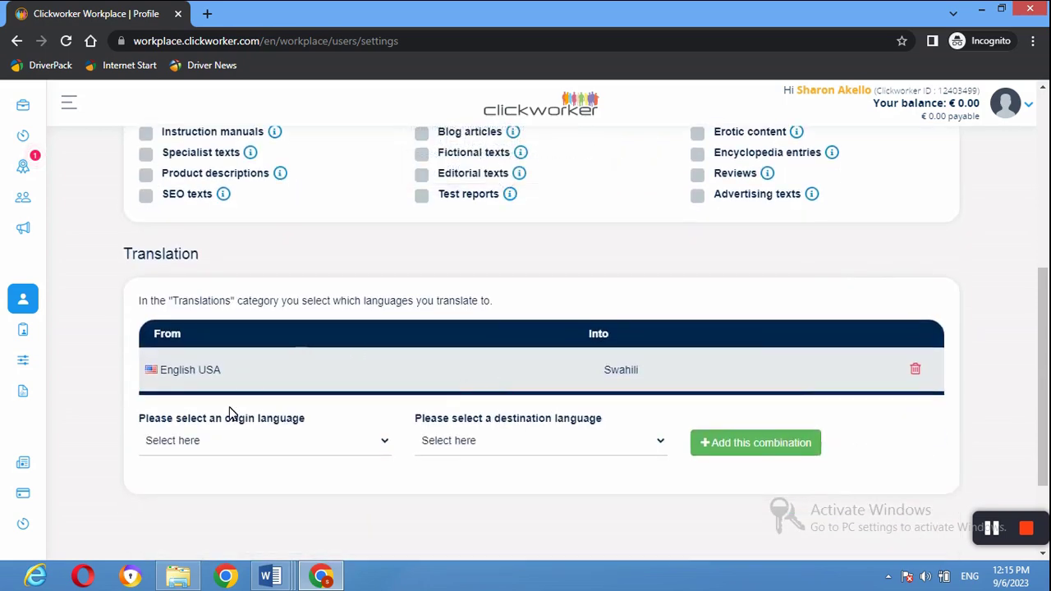
scroll(664, 370, "up", 5)
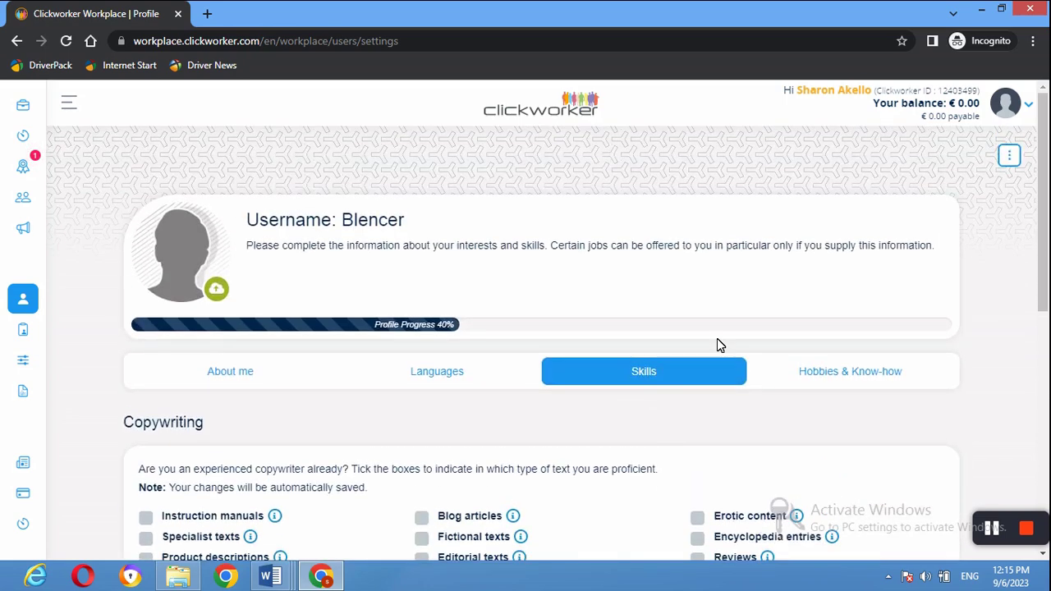
Show Hobbies & Know-how and scroll through the unticked Sports, Lifestyle, Computers and Tourism fields
left_click(850, 371)
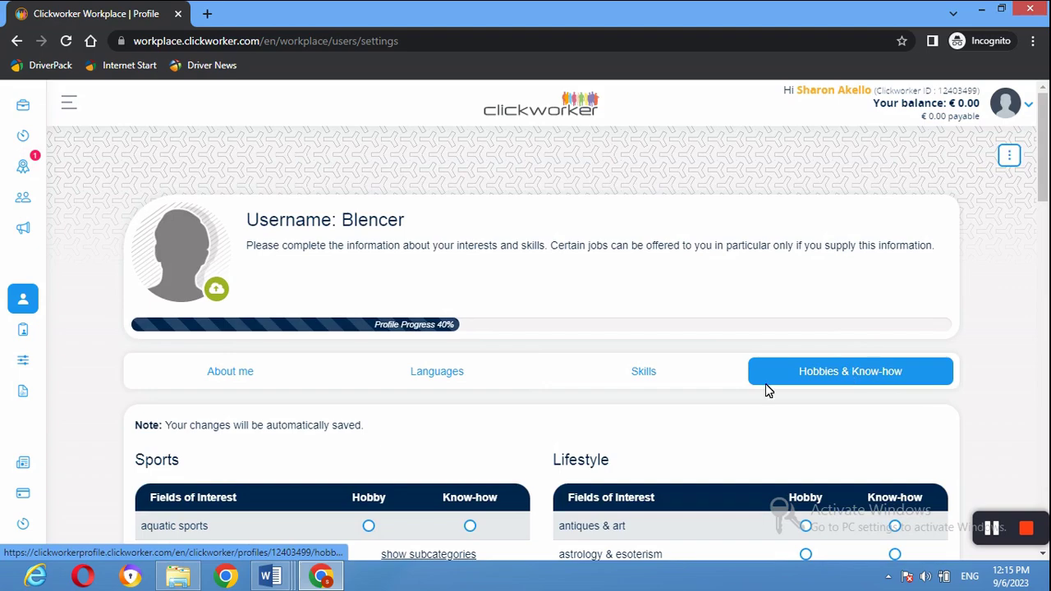
scroll(649, 411, "down", 3)
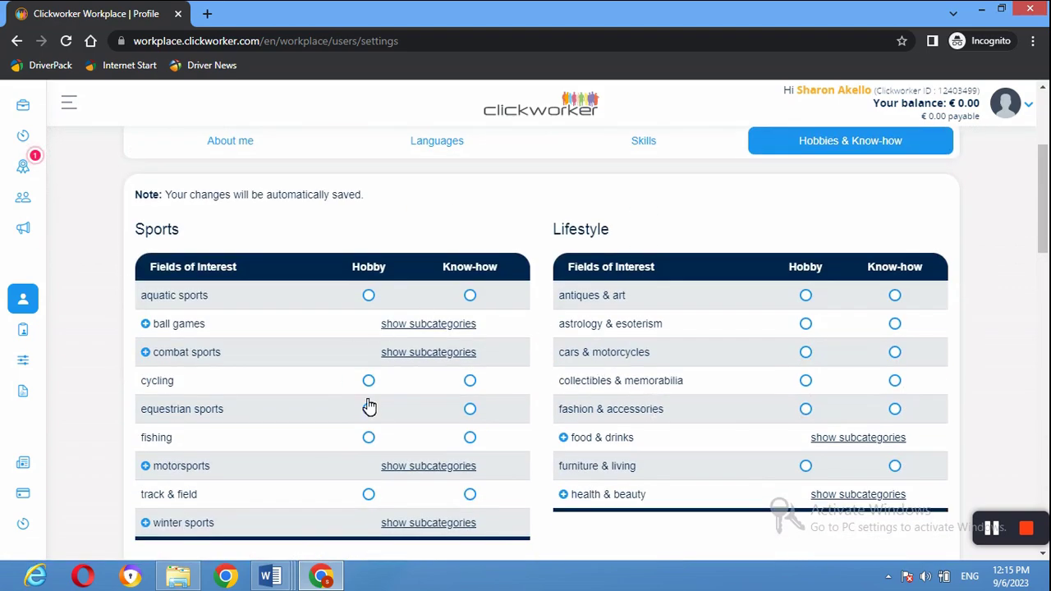
scroll(646, 397, "down", 3)
scroll(646, 401, "down", 15)
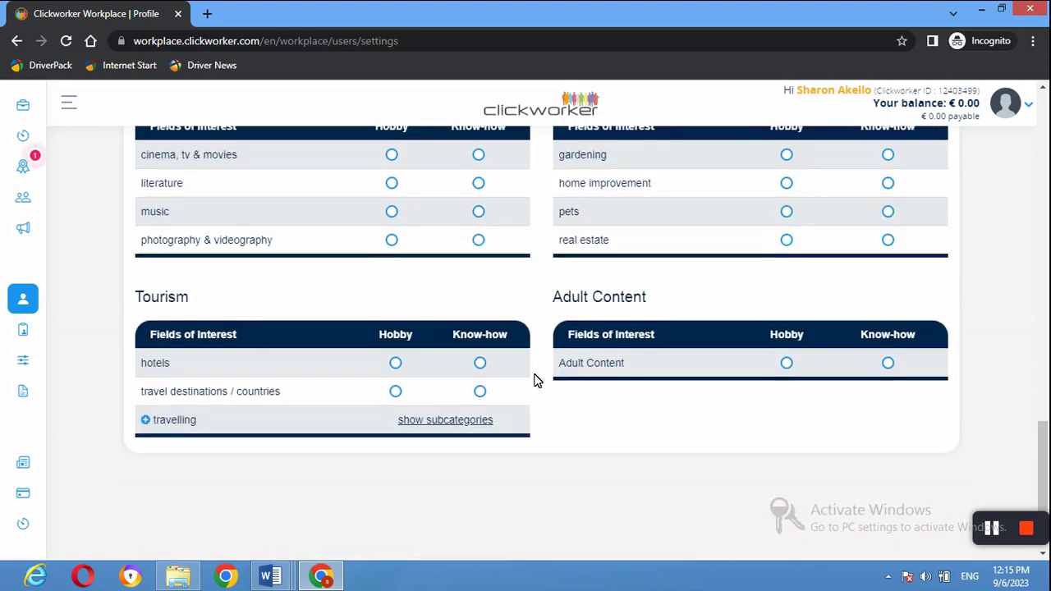
scroll(537, 380, "up", 15)
scroll(536, 380, "up", 8)
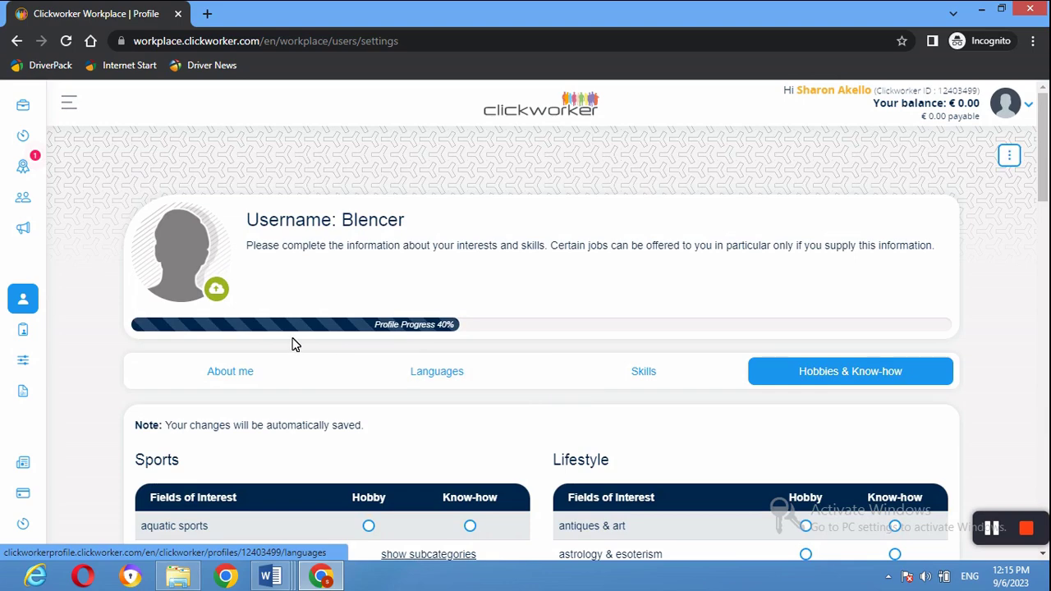
mouse_move(15, 333)
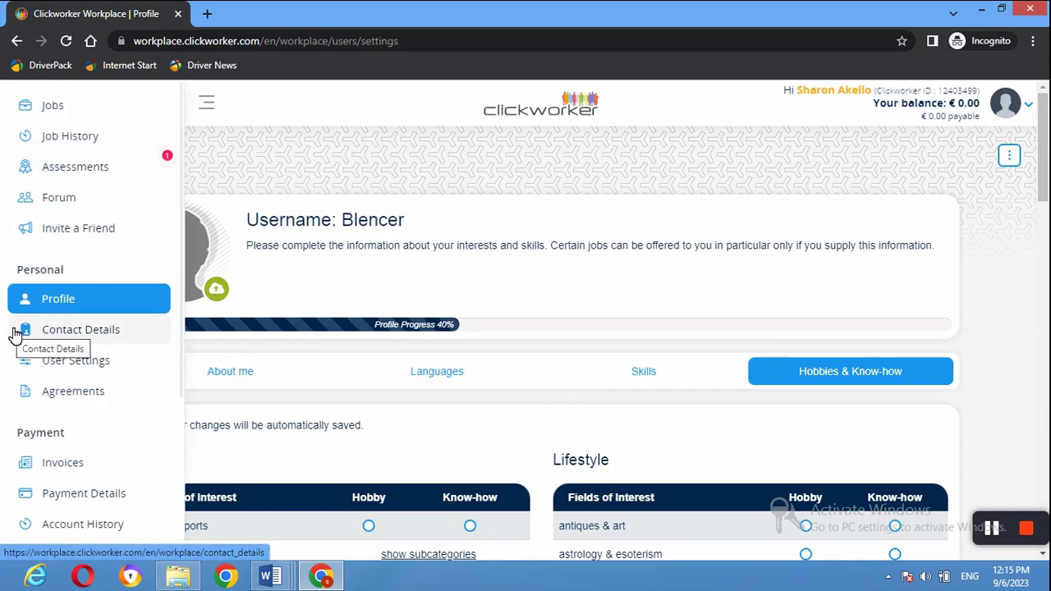
Check the confirmed Agreements, then view the empty Payment and Tax details page
left_click(62, 395)
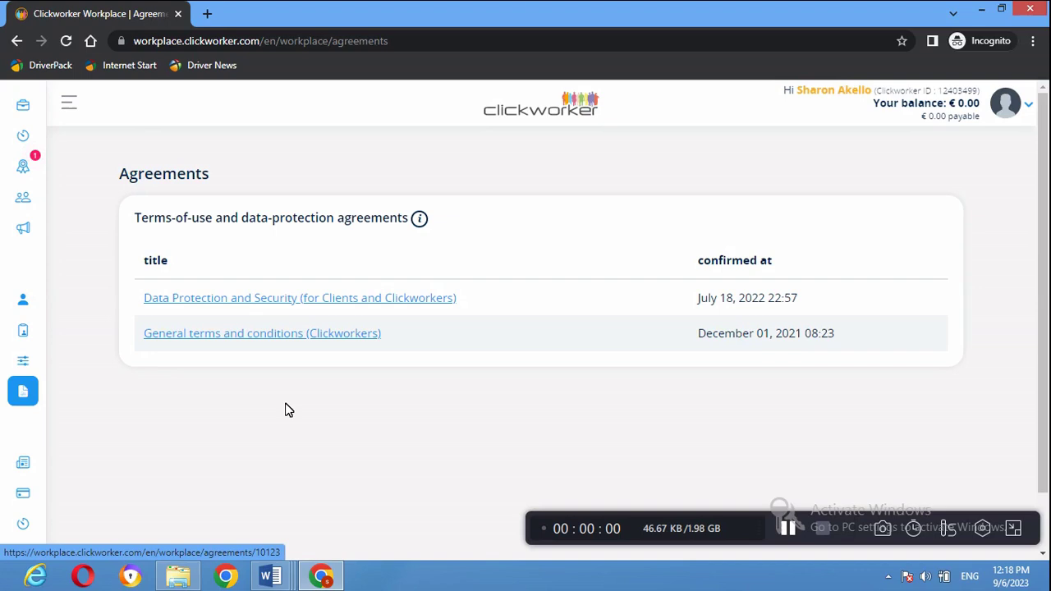
left_click(54, 499)
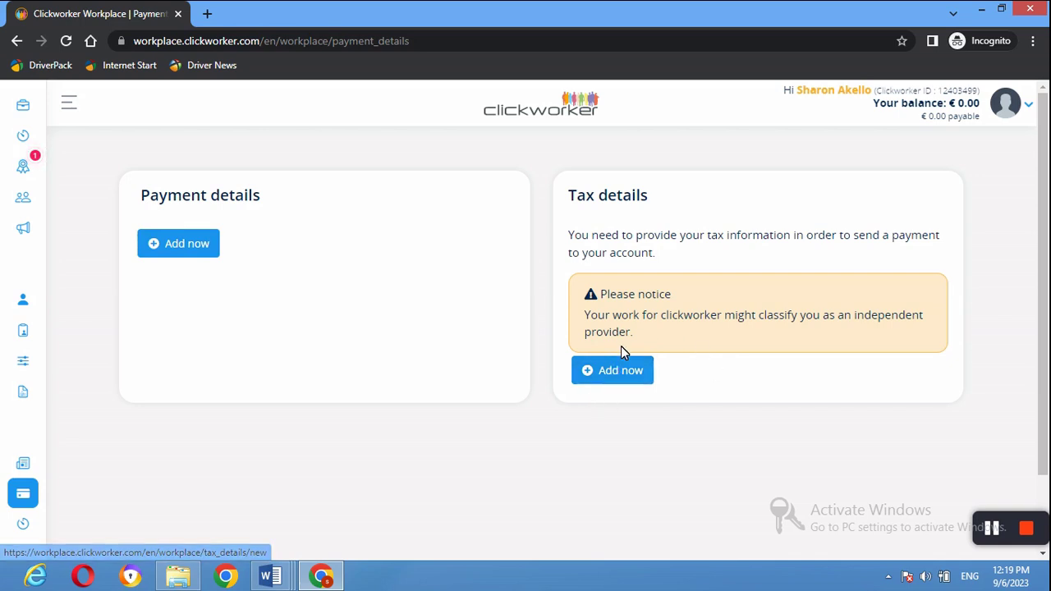
Return from the sidebar to the Jobs dashboard listing App Testing authentication jobs
mouse_move(46, 435)
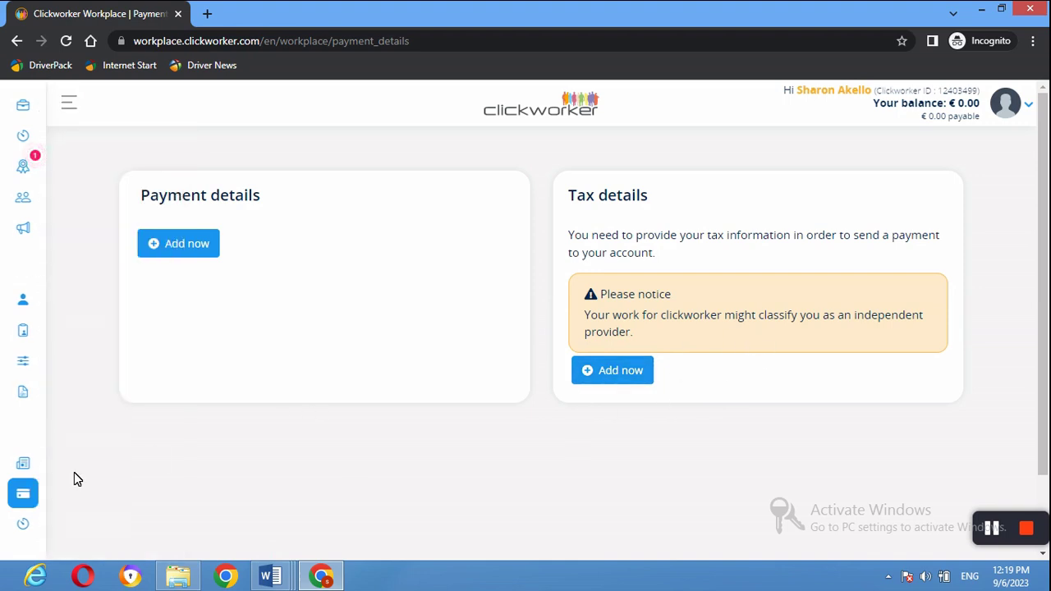
mouse_move(68, 489)
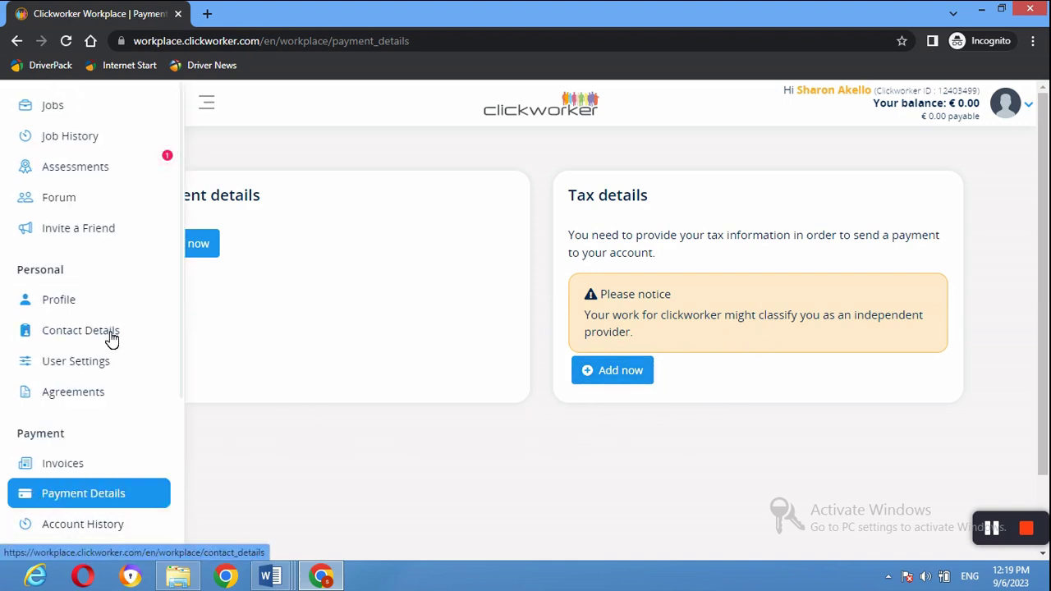
scroll(110, 337, "down", 3)
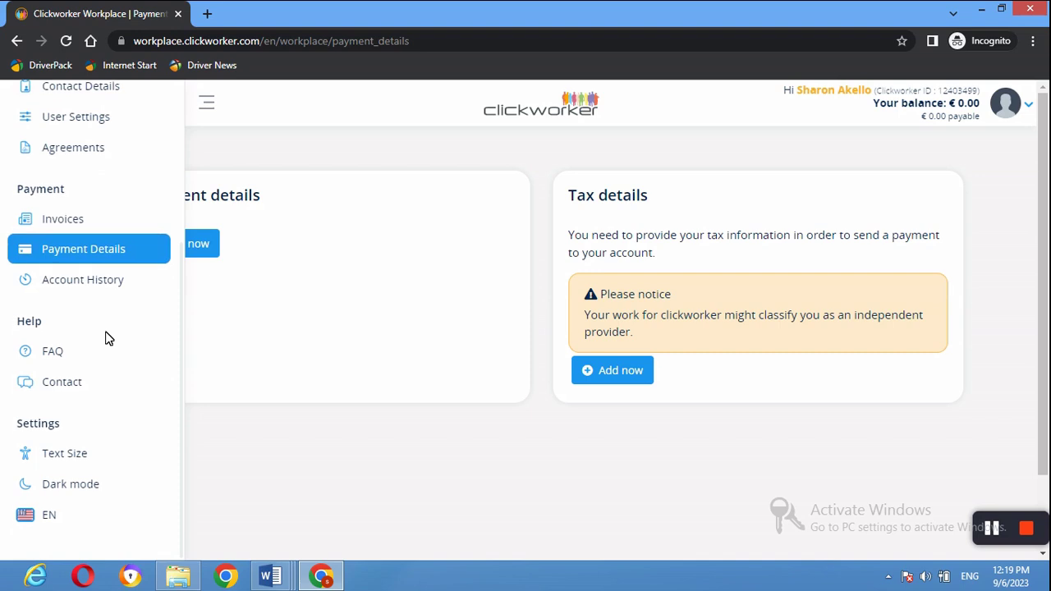
scroll(107, 336, "up", 3)
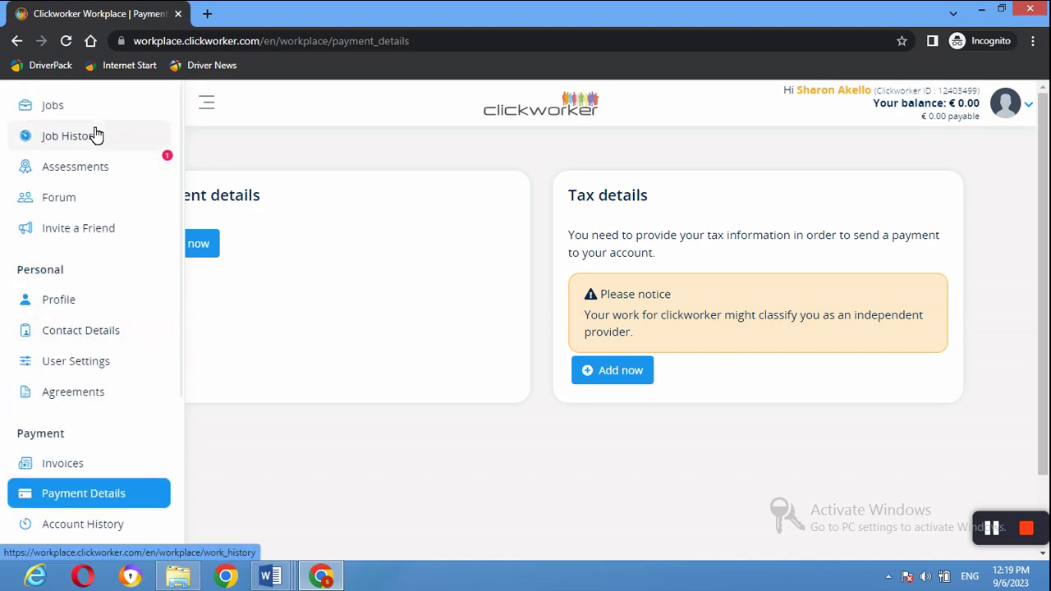
left_click(72, 111)
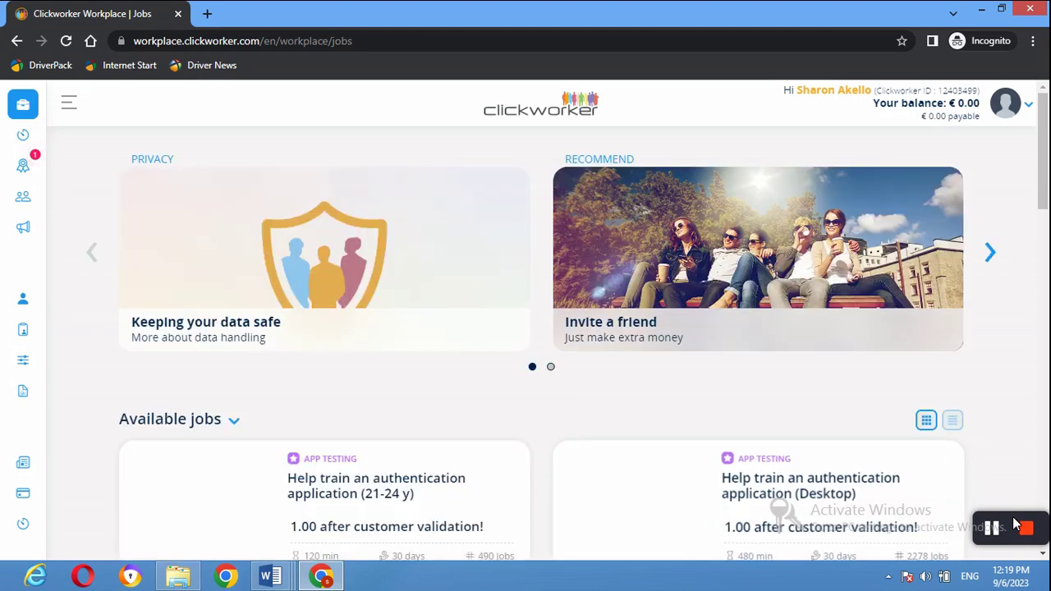
Scroll past the App Testing and Video Creation jobs (1.00–1.50) to the 'Would you rather' poll
scroll(525, 328, "down", 3)
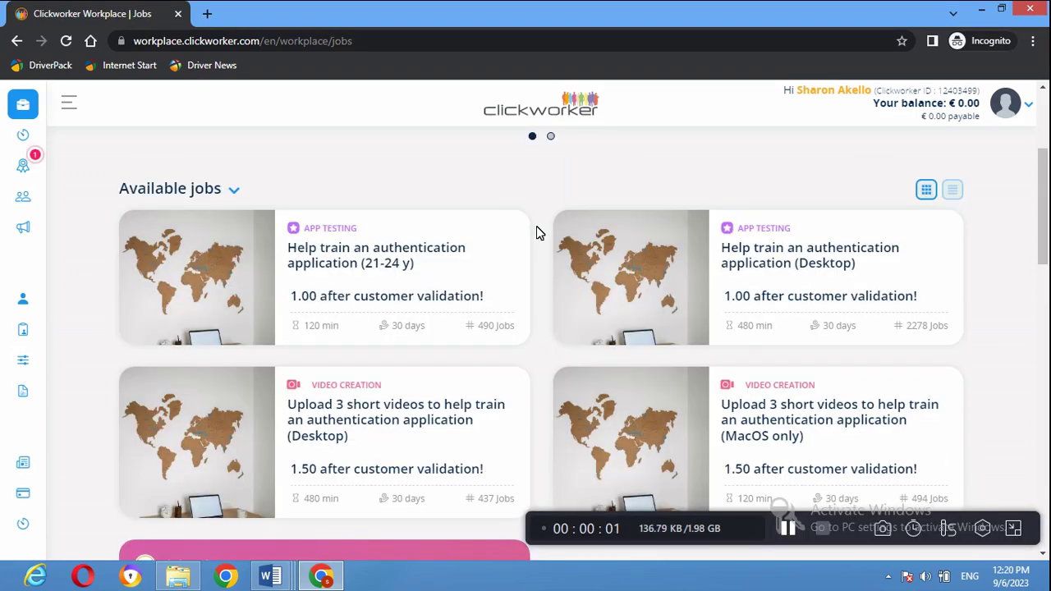
scroll(532, 203, "up", 2)
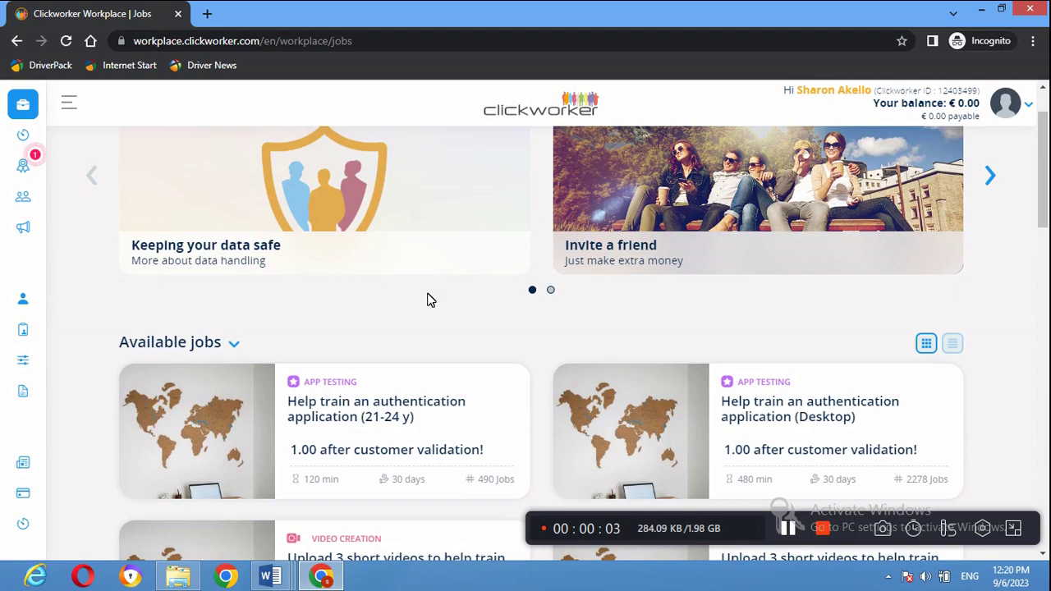
scroll(331, 312, "down", 2)
scroll(331, 312, "down", 1)
scroll(331, 312, "up", 2)
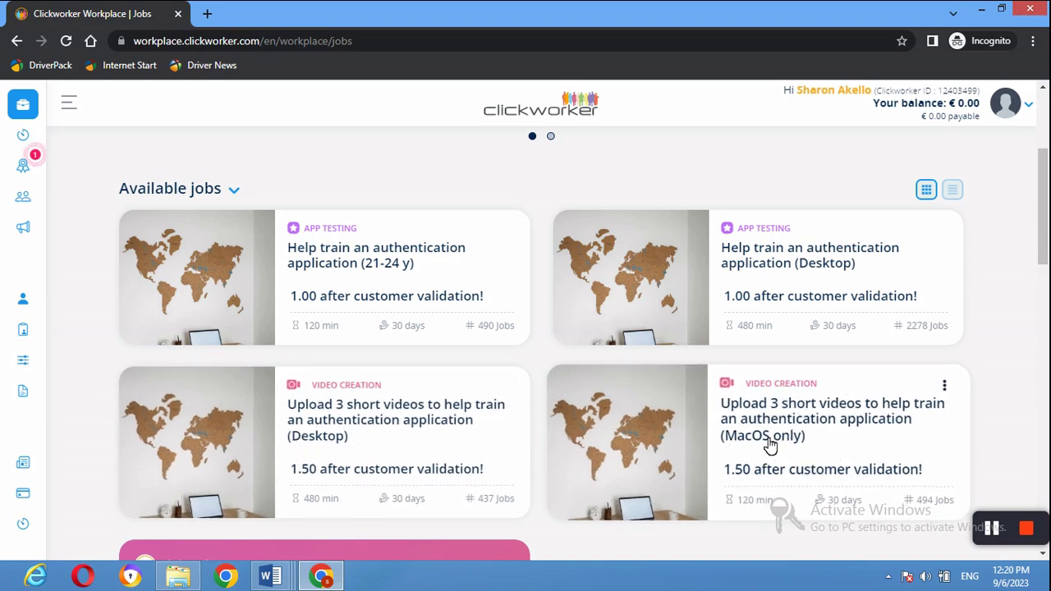
scroll(314, 223, "down", 3)
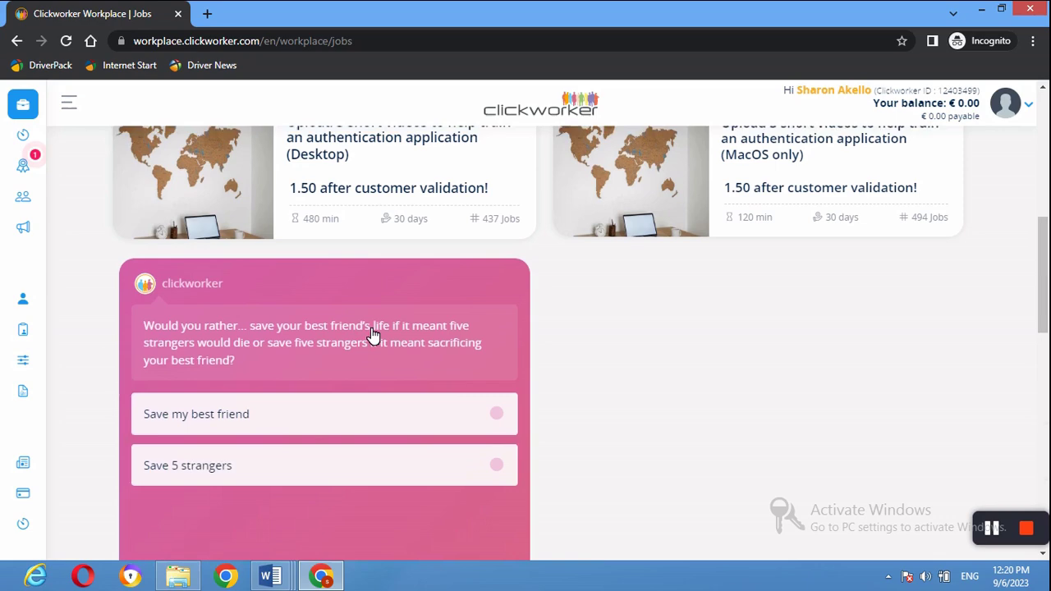
scroll(372, 332, "down", 5)
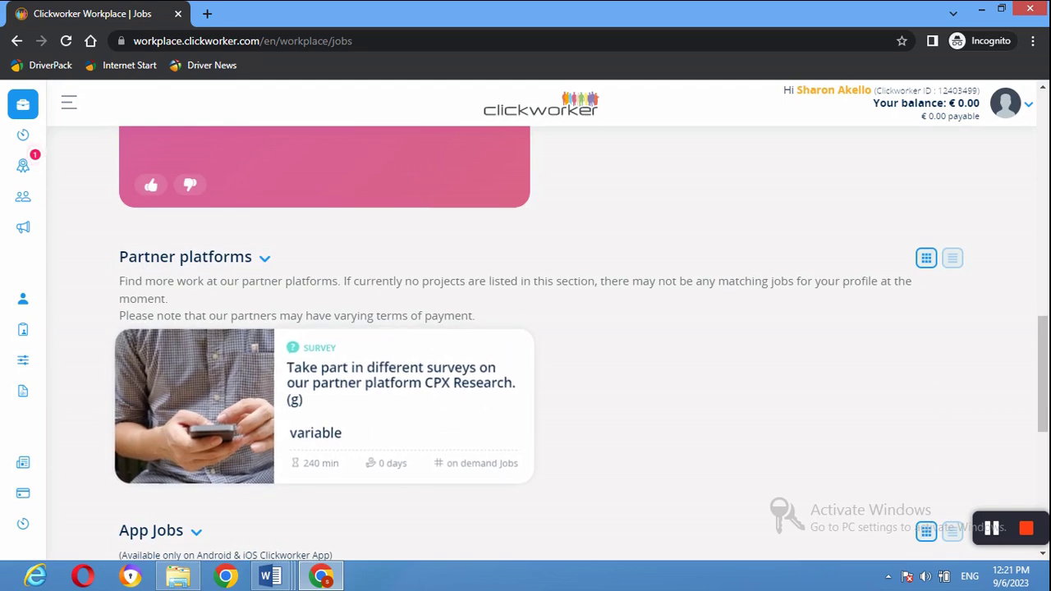
scroll(542, 345, "down", 3)
scroll(392, 329, "down", 1)
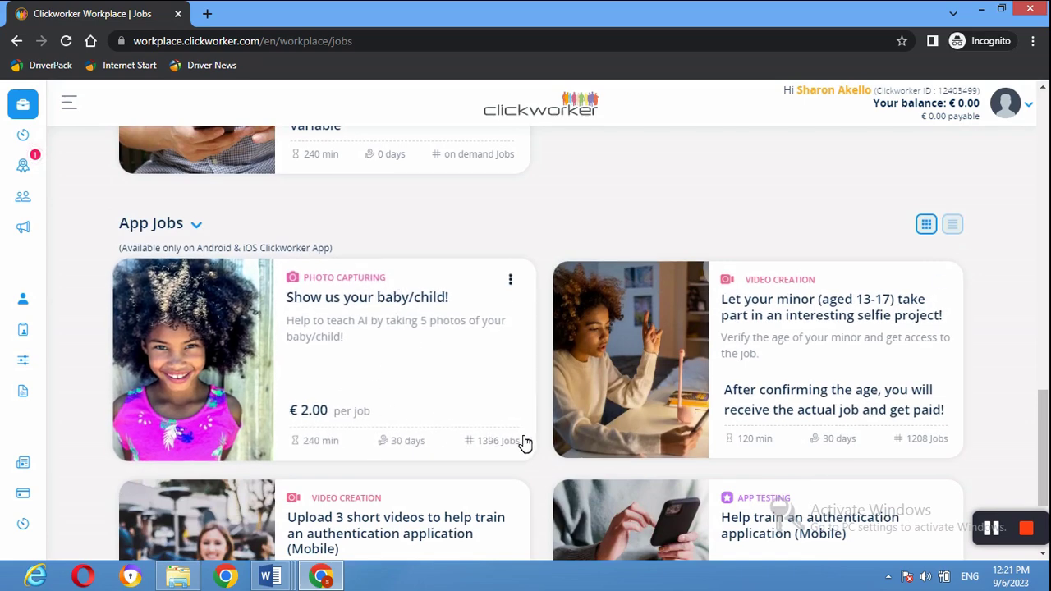
scroll(536, 436, "down", 2)
scroll(534, 434, "up", 3)
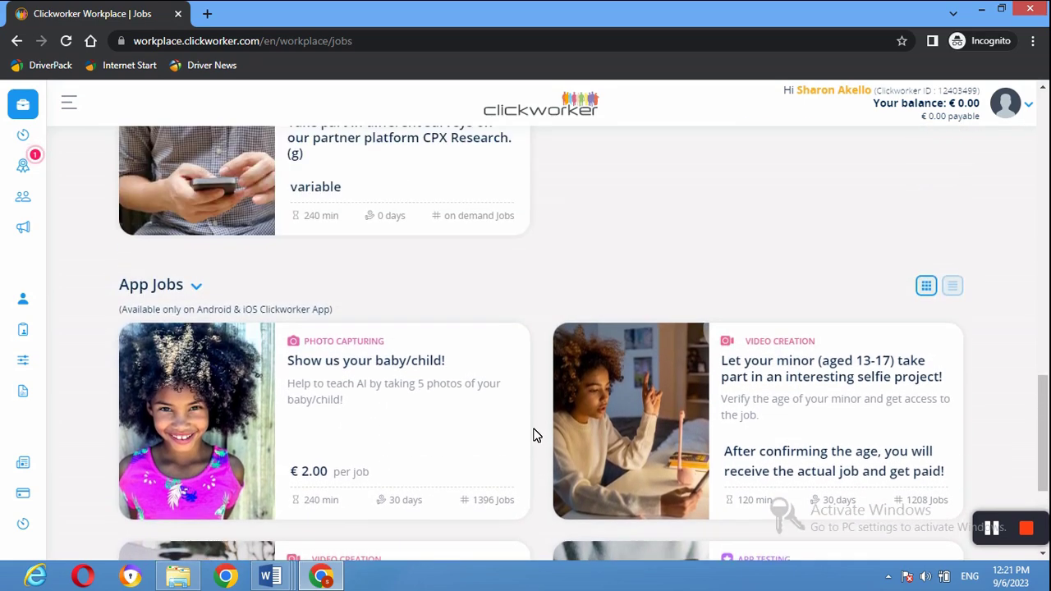
scroll(413, 395, "down", 2)
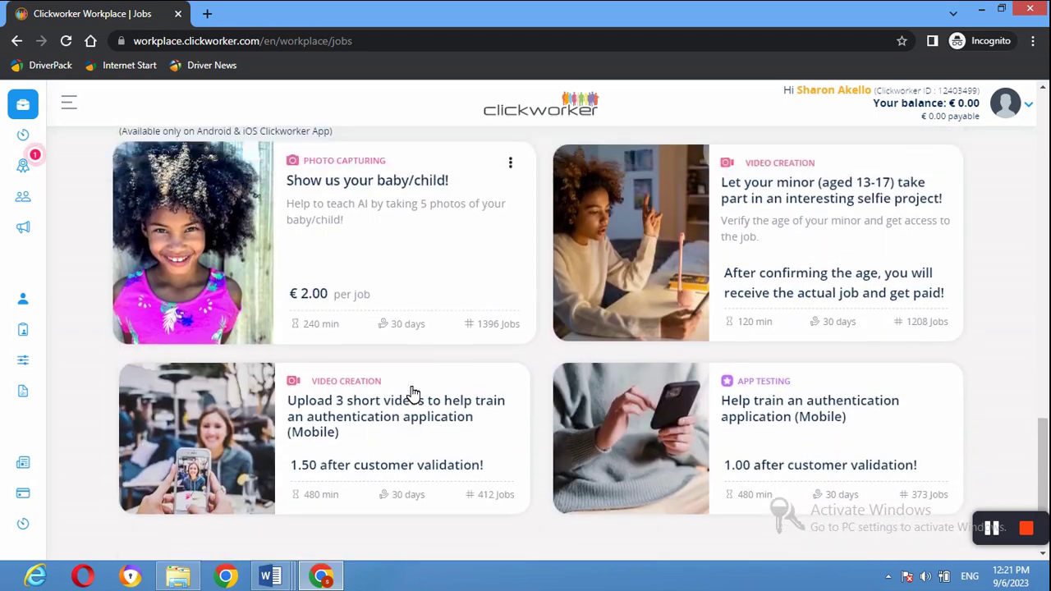
scroll(340, 313, "up", 1)
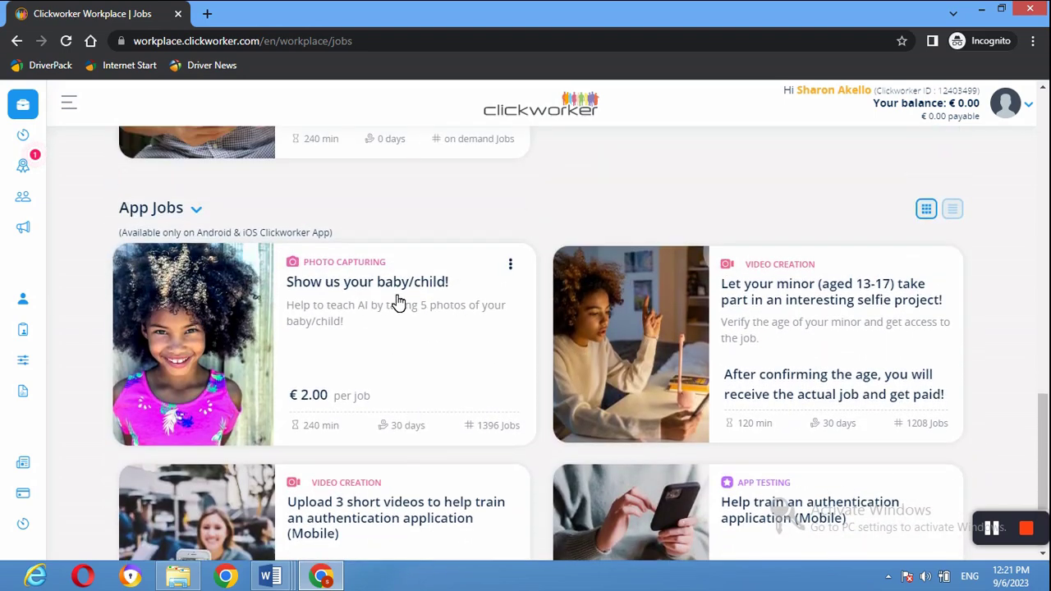
scroll(374, 322, "down", 2)
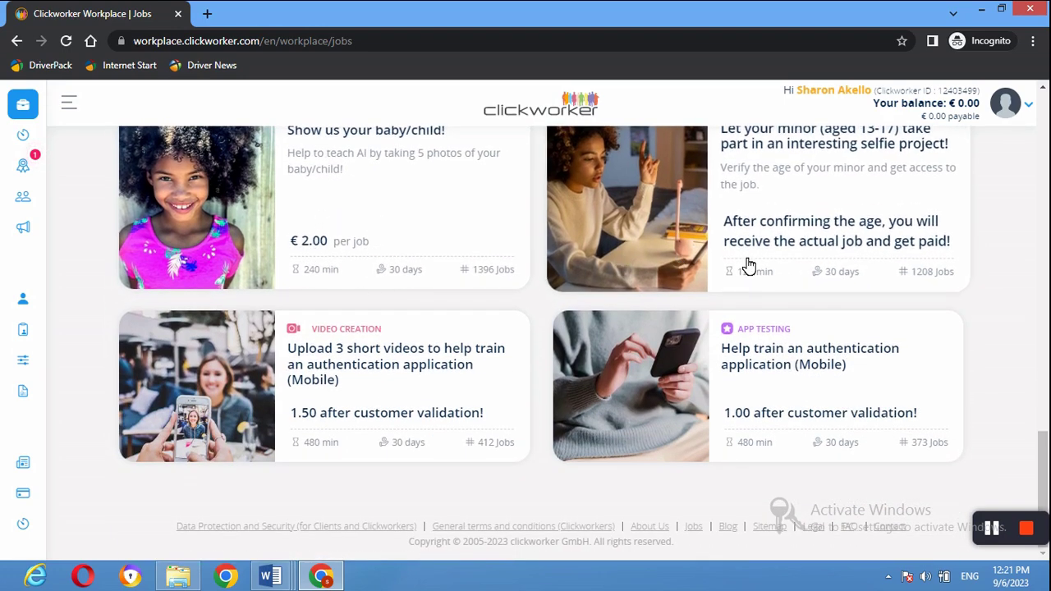
scroll(748, 265, "up", 1)
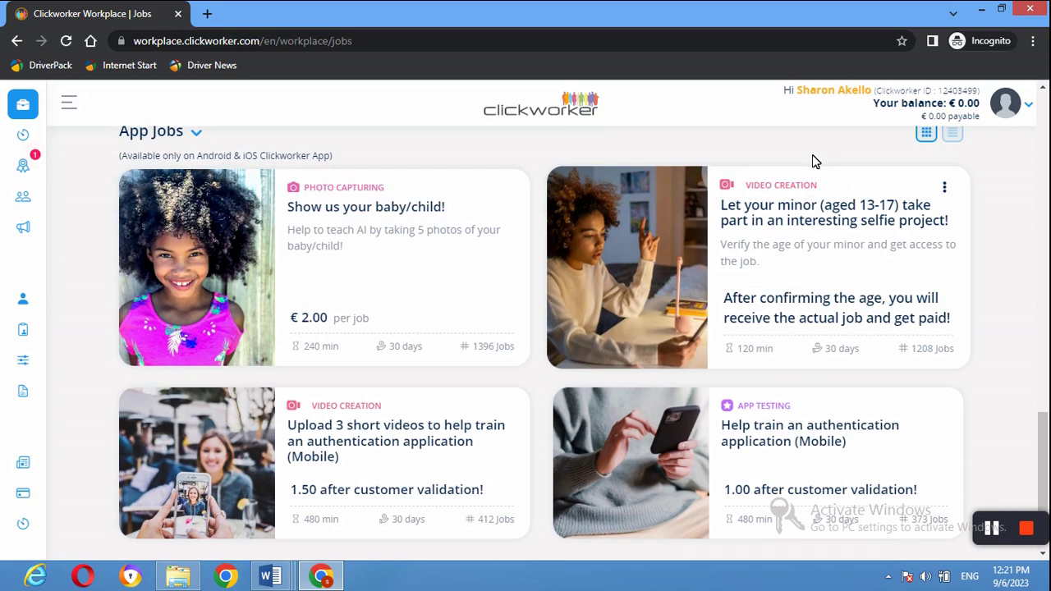
scroll(774, 306, "down", 1)
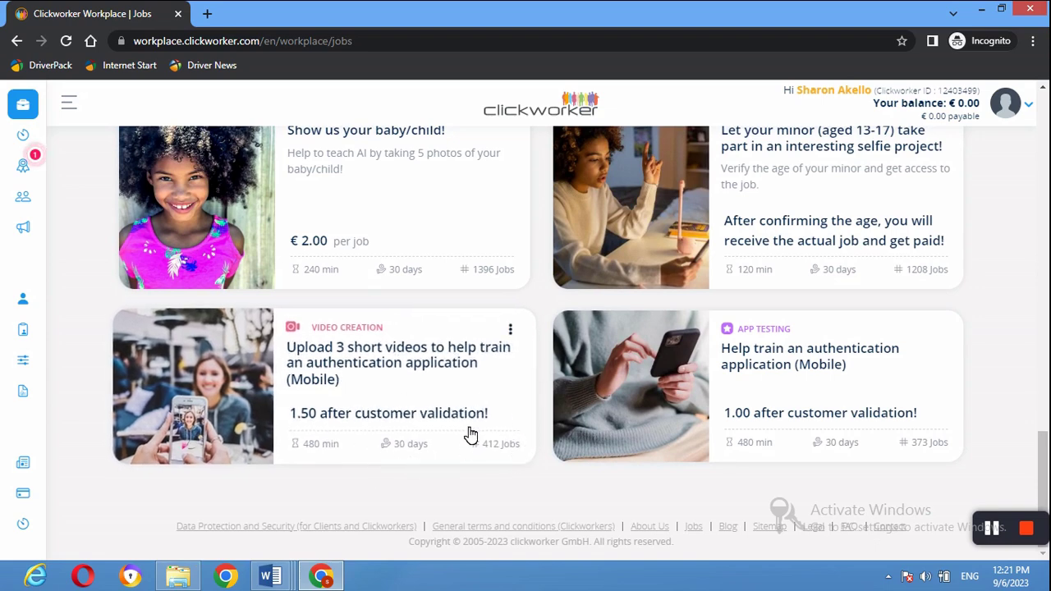
scroll(471, 435, "up", 2)
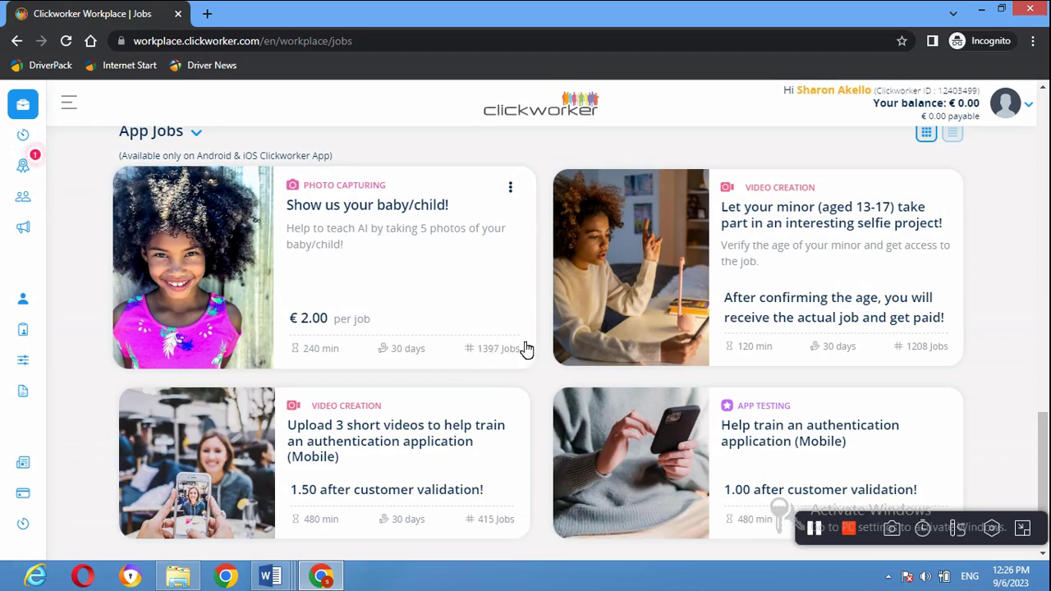
scroll(429, 317, "up", 5)
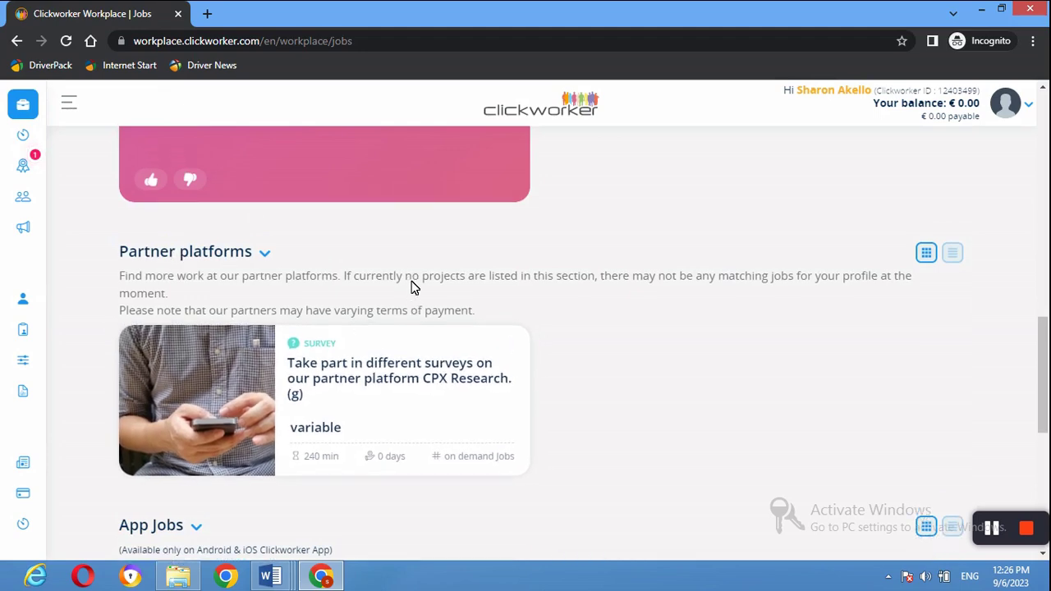
Scroll back up to the featured banners and the App Testing jobs paying 1.00
scroll(412, 285, "up", 5)
scroll(411, 285, "up", 5)
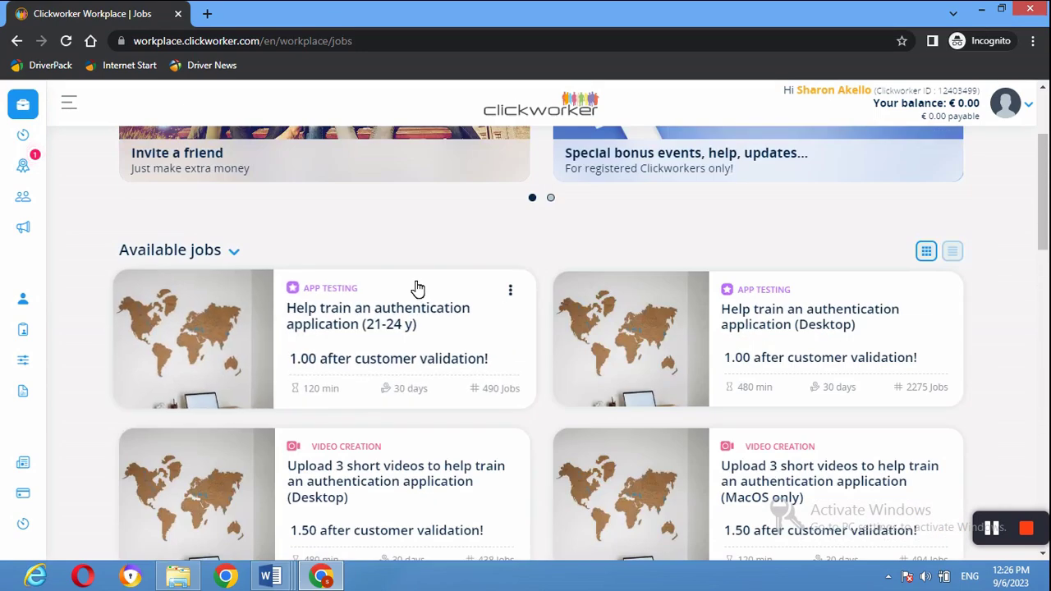
scroll(417, 287, "up", 2)
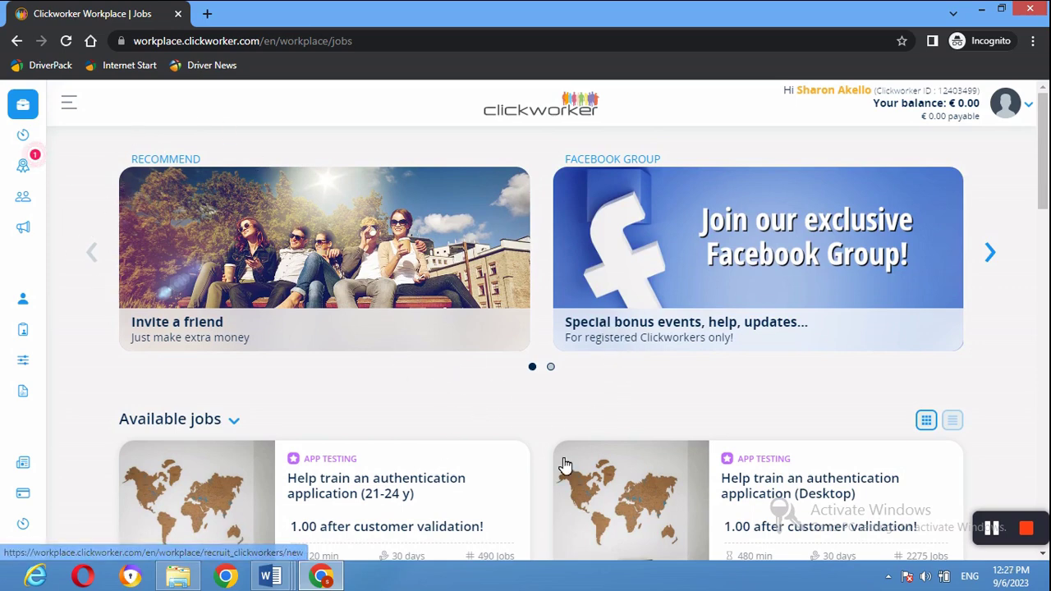
left_click(1026, 533)
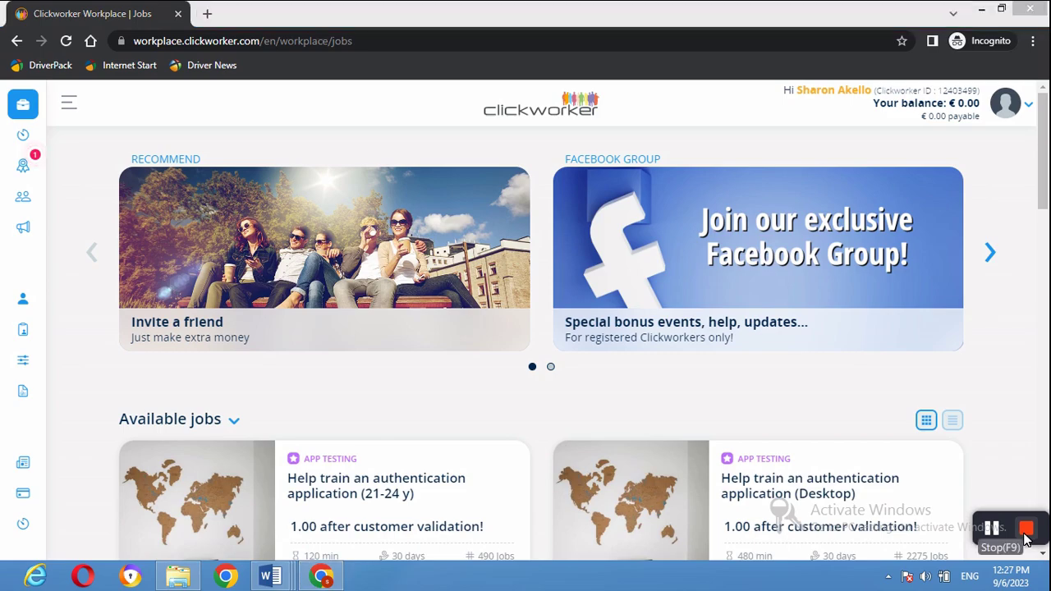